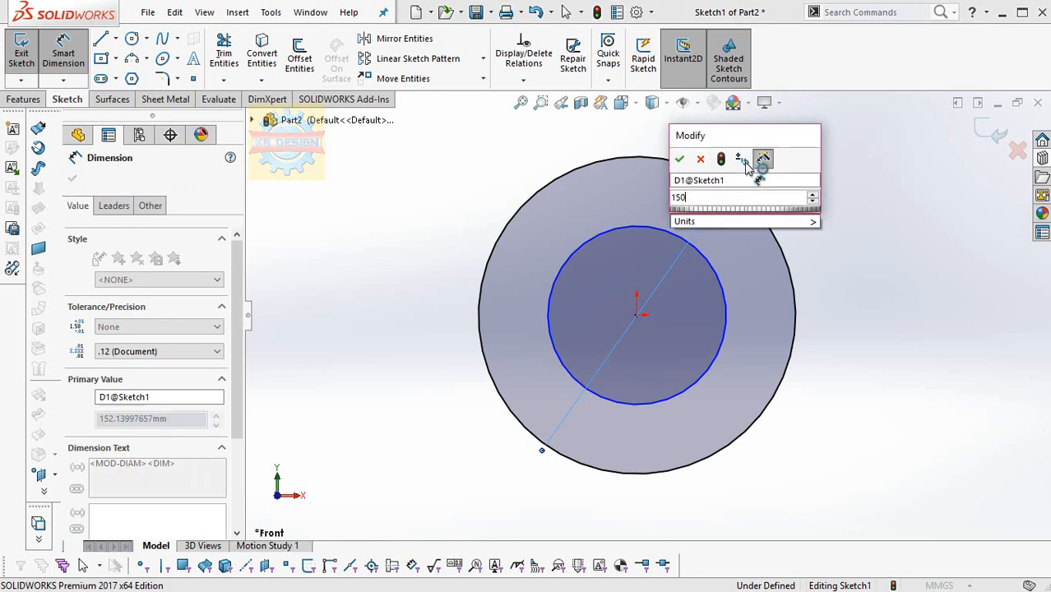
- Set the outer circle's diameter to 150 mm and dimension the inner circle's diameter to 125 mm
key(Return)
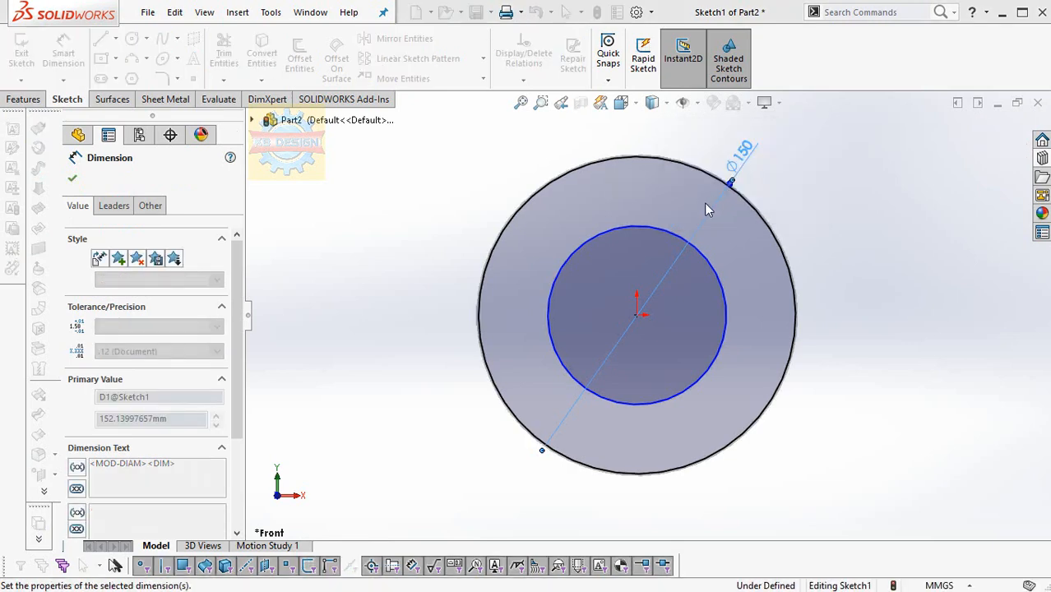
click(651, 247)
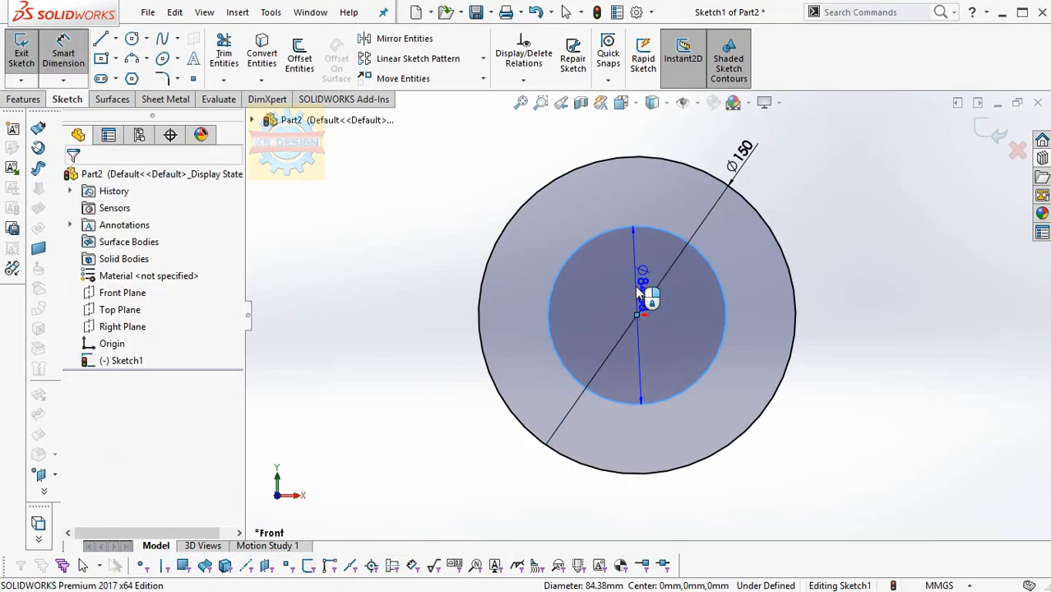
click(639, 294)
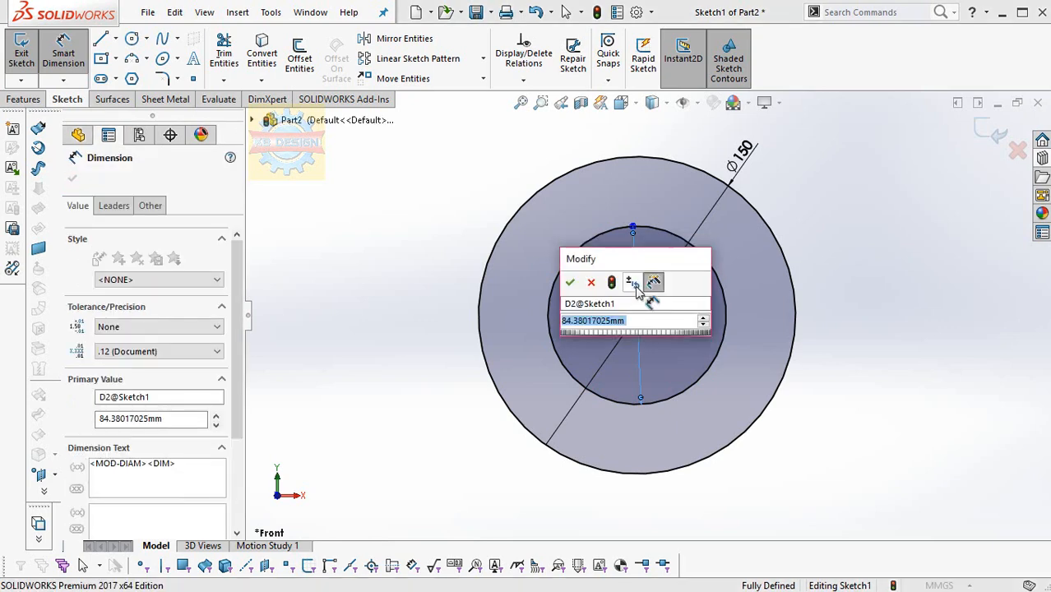
text(10)
key(Return)
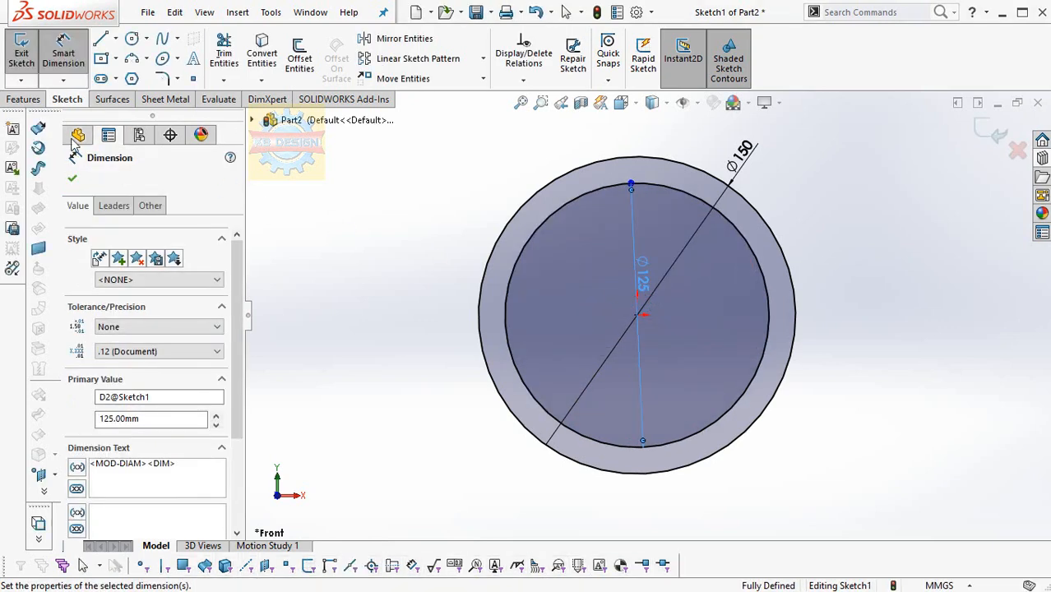
- Extrude the ring profile as a Mid Plane boss with a depth of 15 mm
click(19, 98)
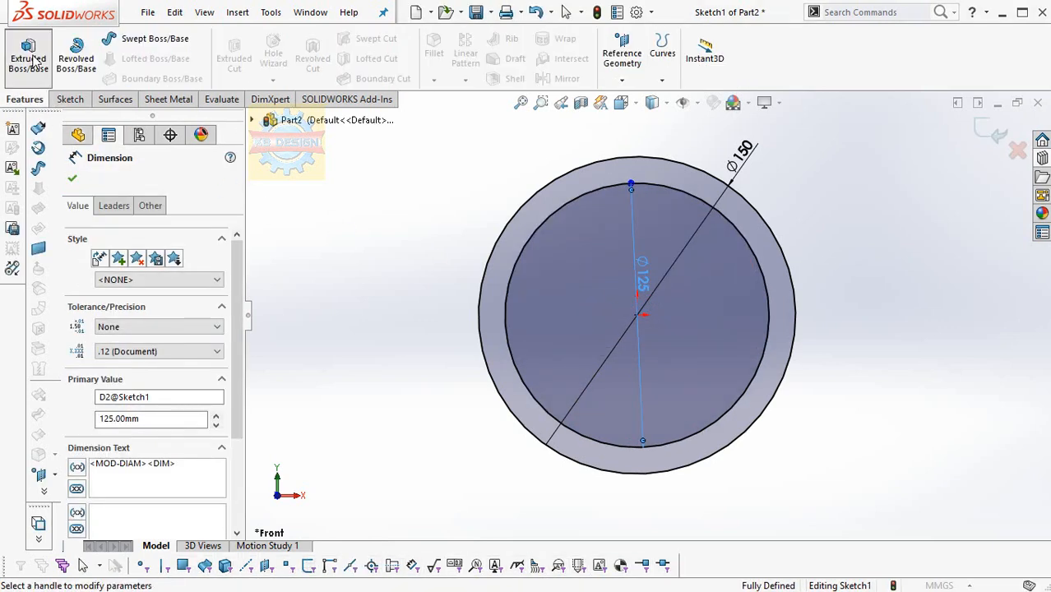
click(30, 56)
click(124, 278)
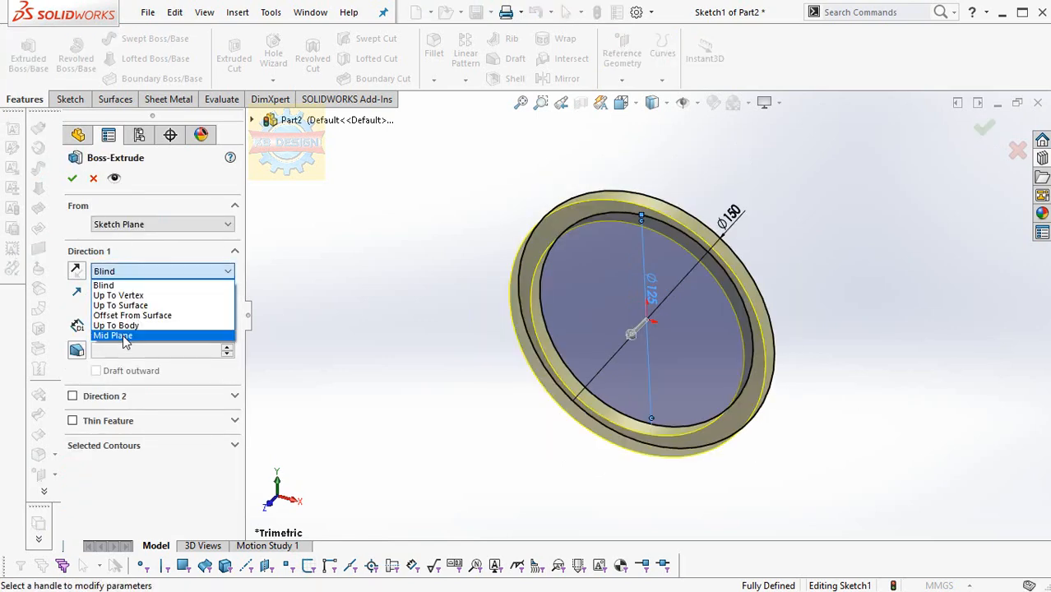
click(119, 336)
click(129, 327)
text(15)
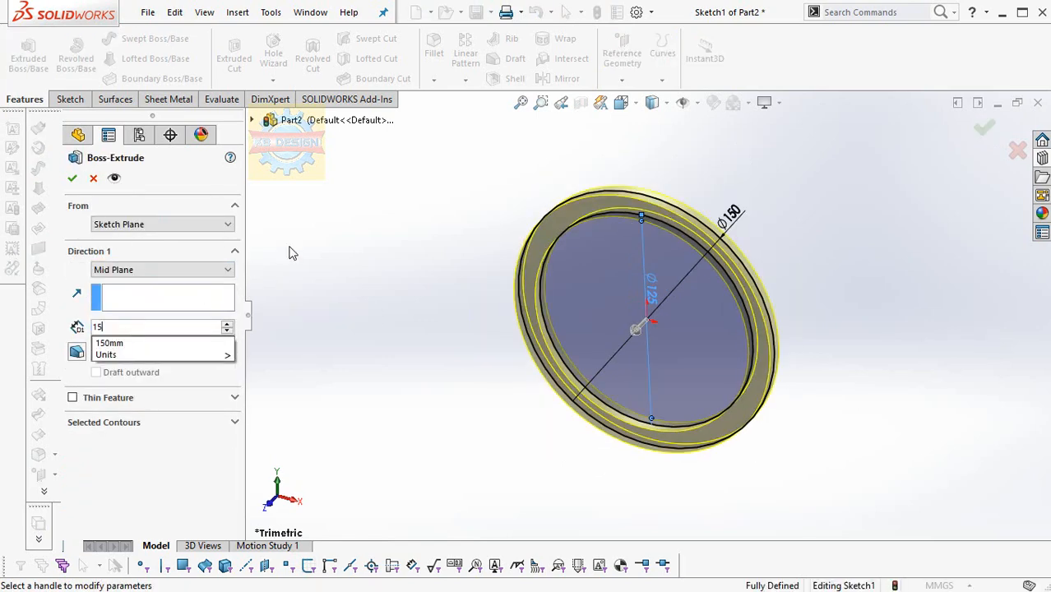
key(Return)
click(73, 178)
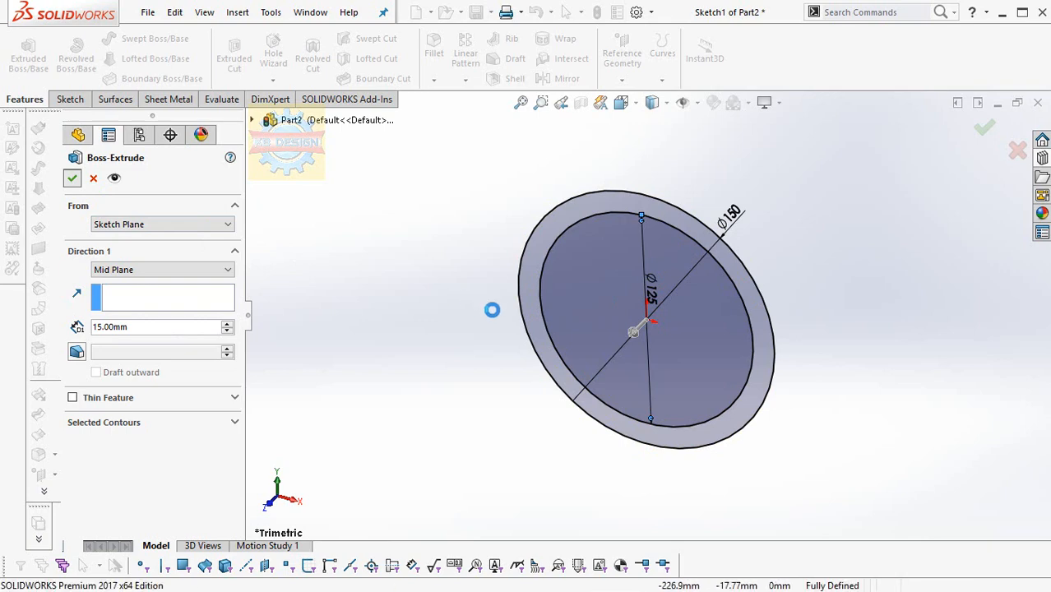
- Start a sketch on the Front Plane and convert the ring's inner circular edge into a sketch entity
middle_drag(629, 284, 647, 215)
click(111, 294)
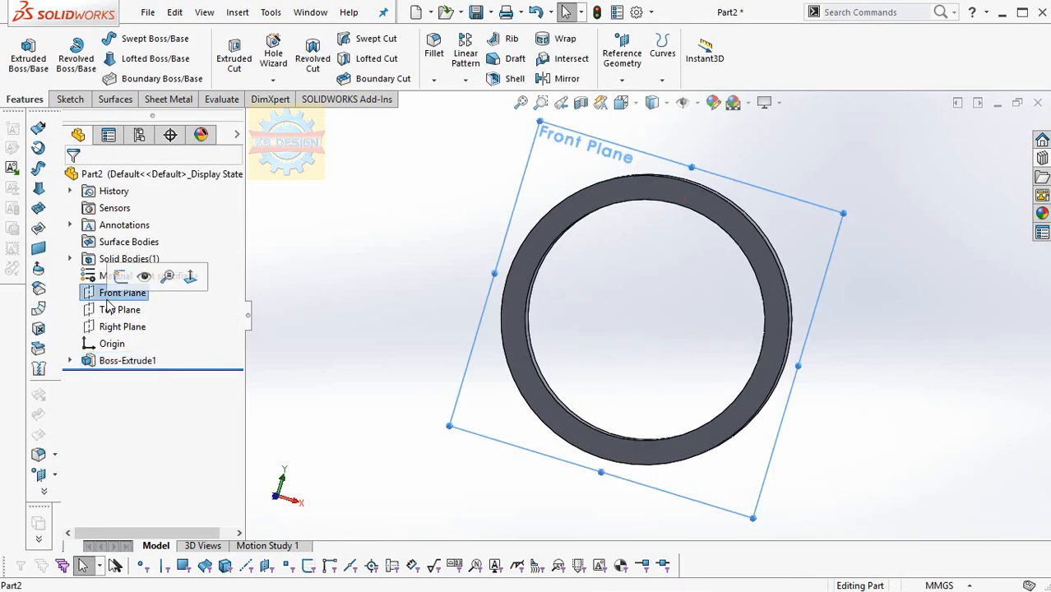
click(120, 277)
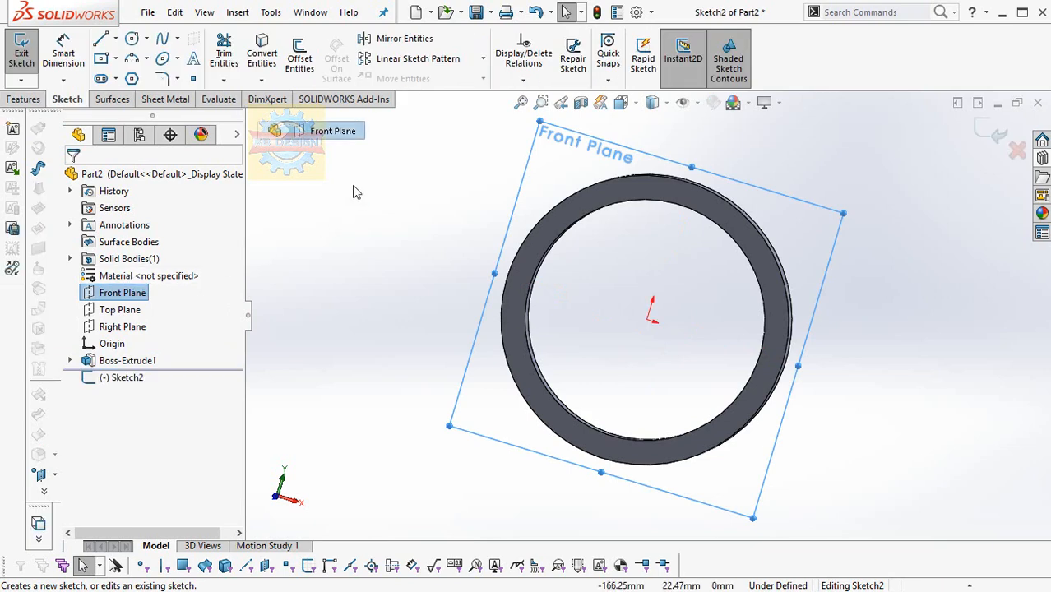
key(space)
click(383, 62)
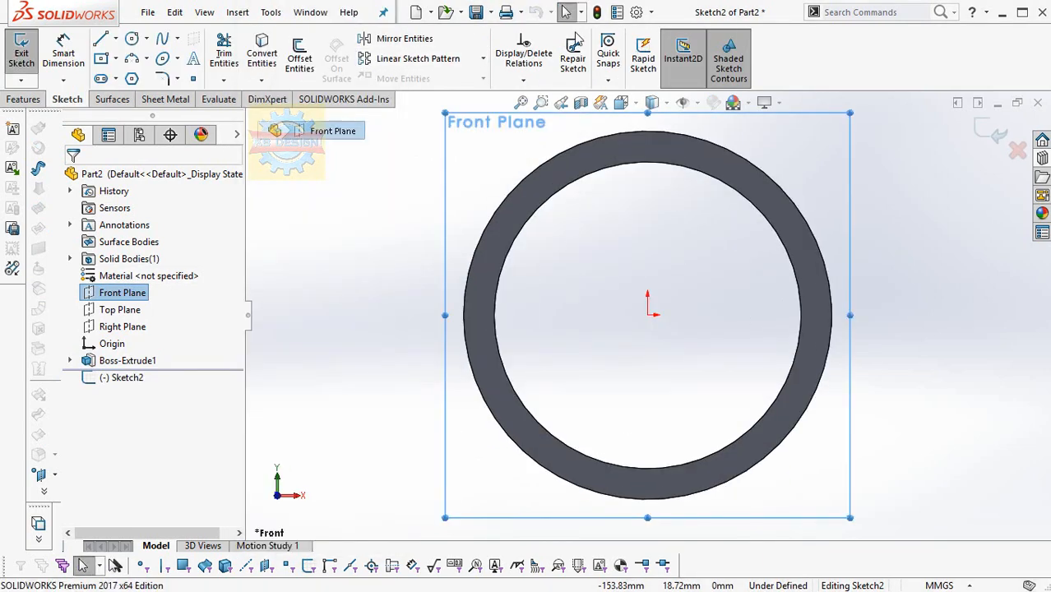
click(615, 167)
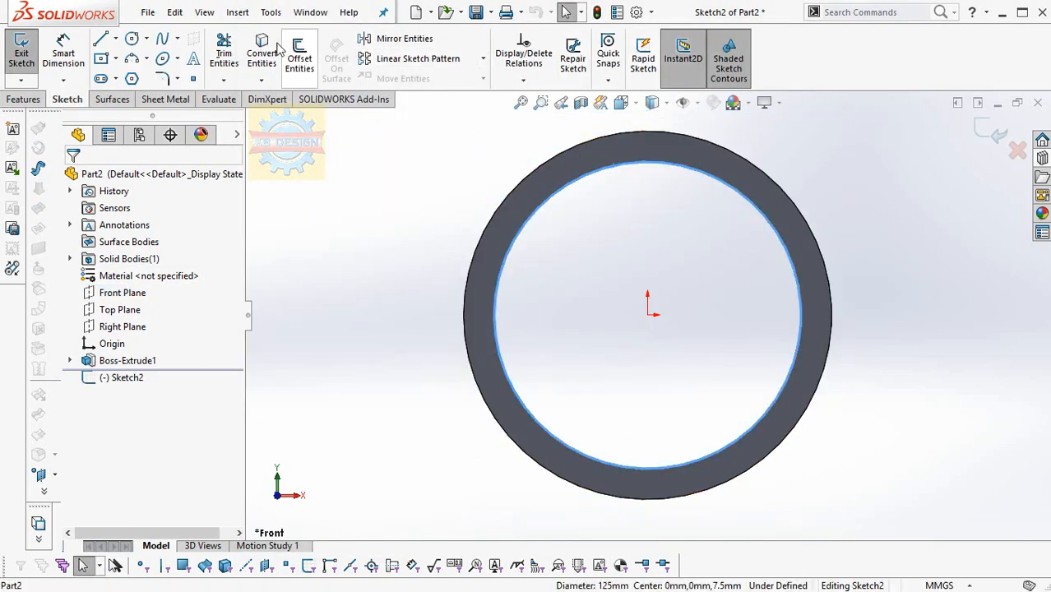
click(276, 51)
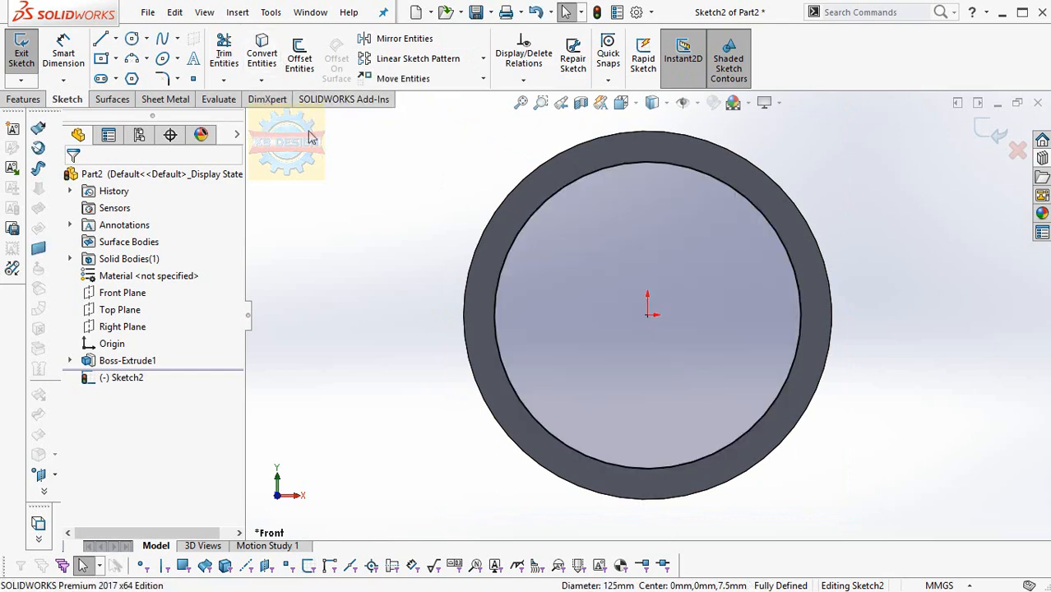
click(132, 38)
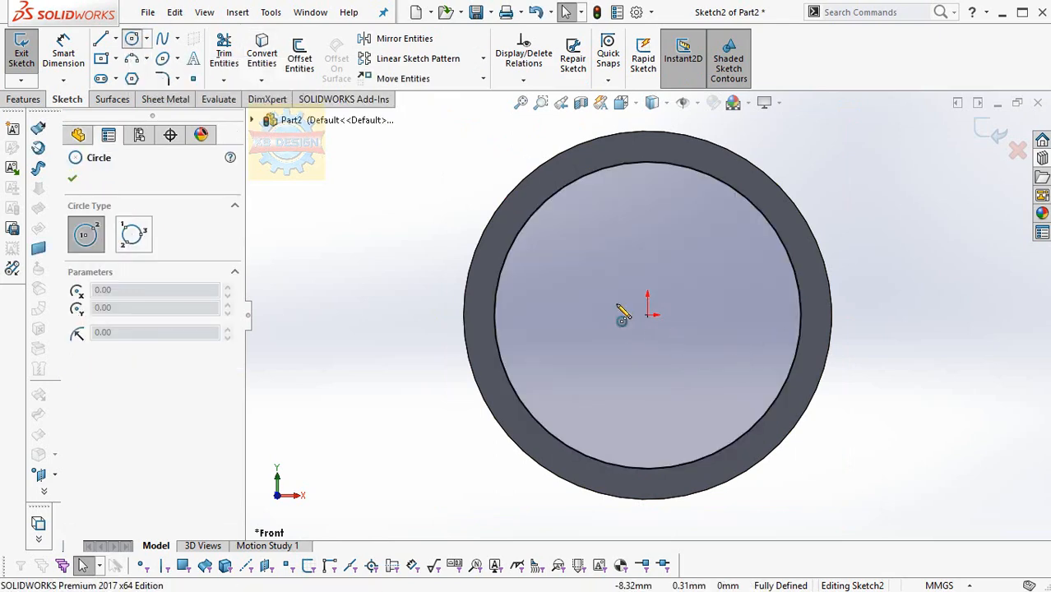
click(648, 314)
key(Escape)
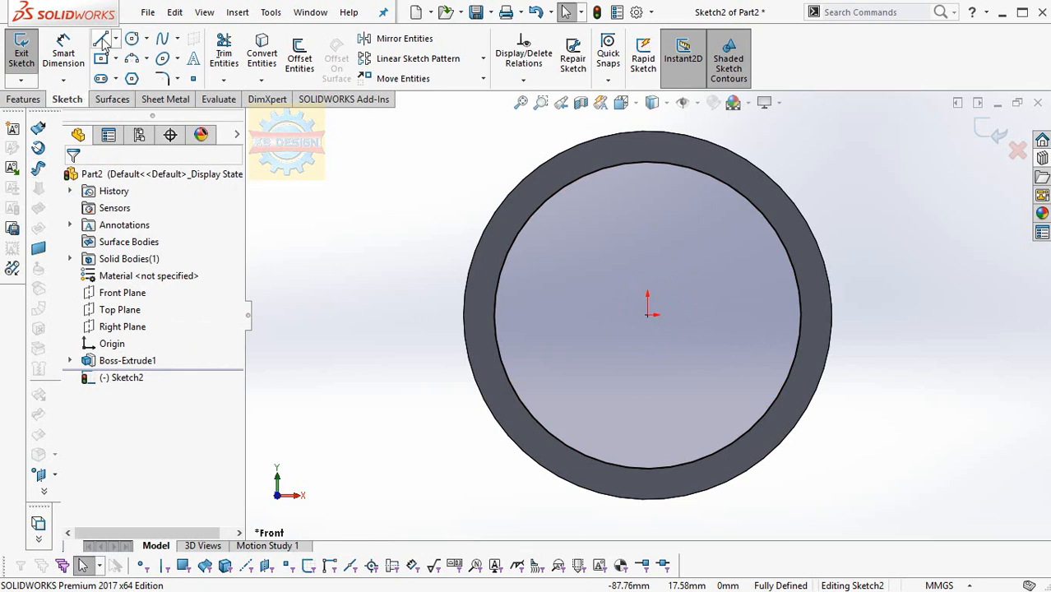
key(Escape)
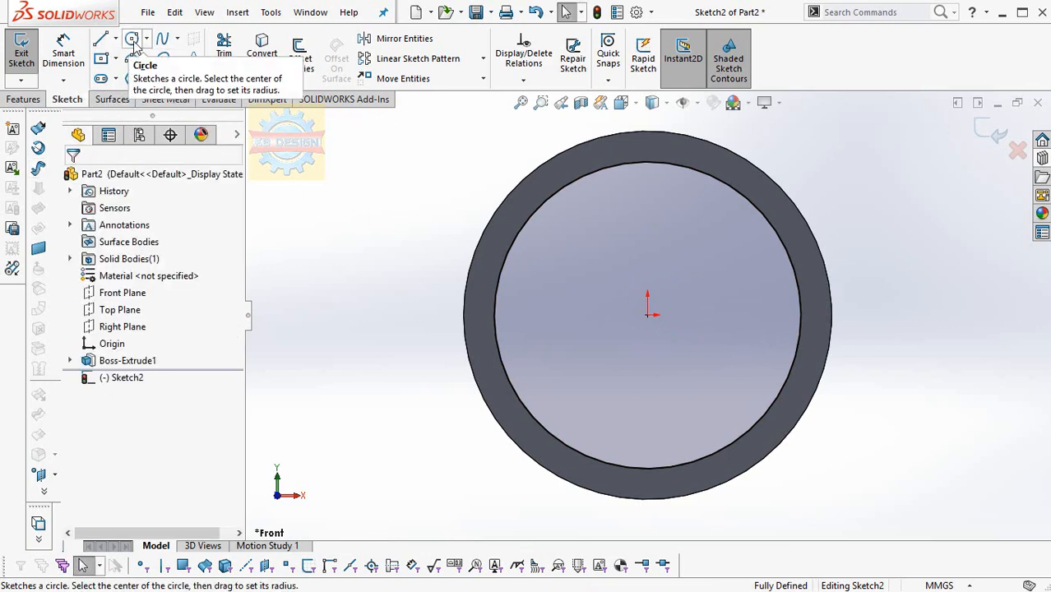
- Place a sketch point up and to the left of the origin and dimension its horizontal distance from the origin to 27.39 mm
click(562, 259)
click(62, 42)
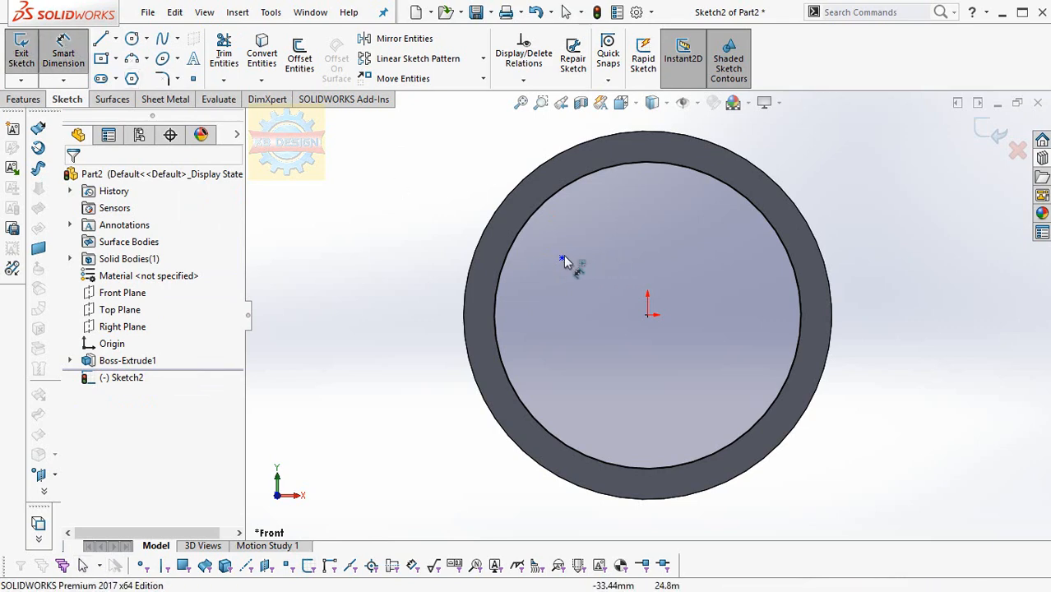
click(649, 315)
click(611, 235)
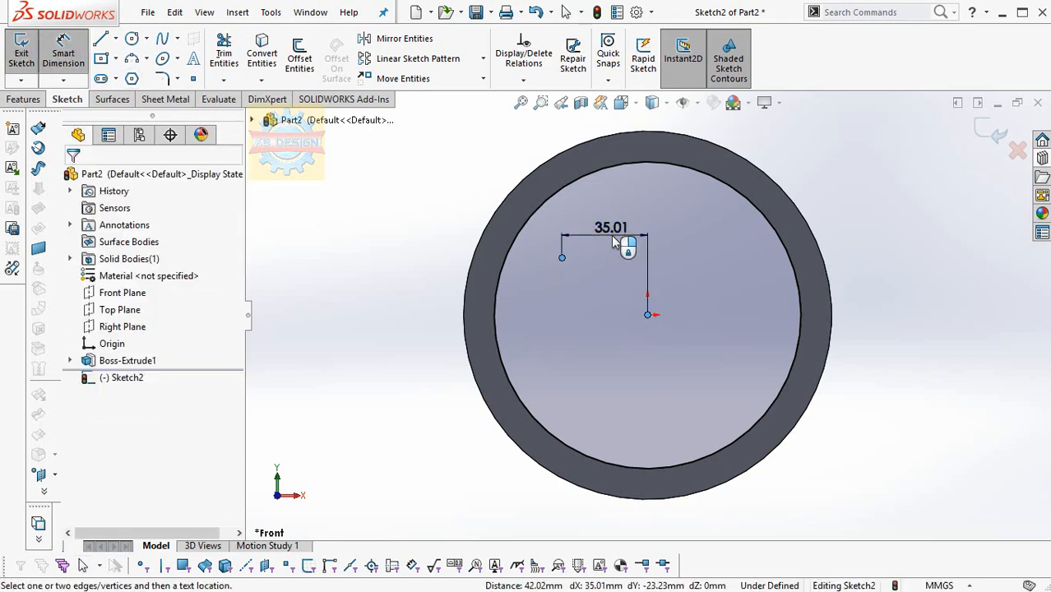
text(27.39)
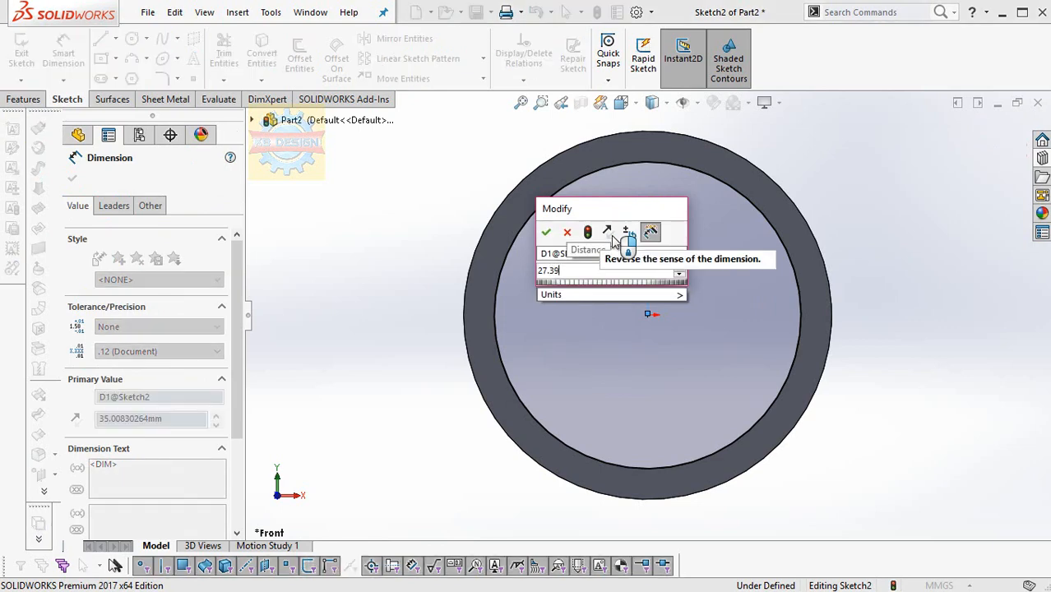
key(Return)
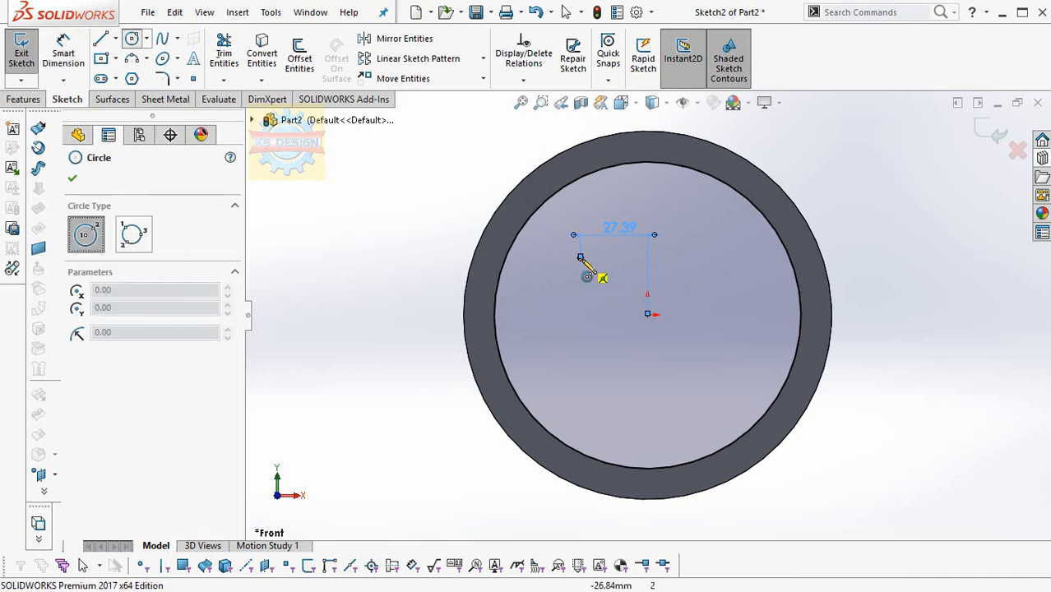
- Sketch a circle centred on the point inside the ring and set its diameter to 40 mm
click(580, 257)
click(594, 200)
key(Escape)
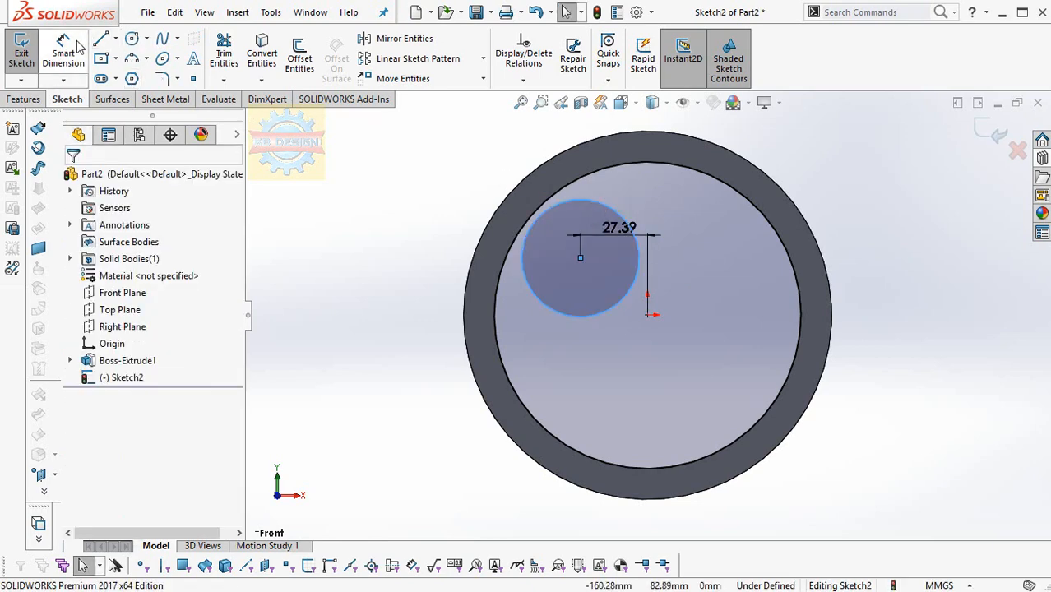
click(64, 51)
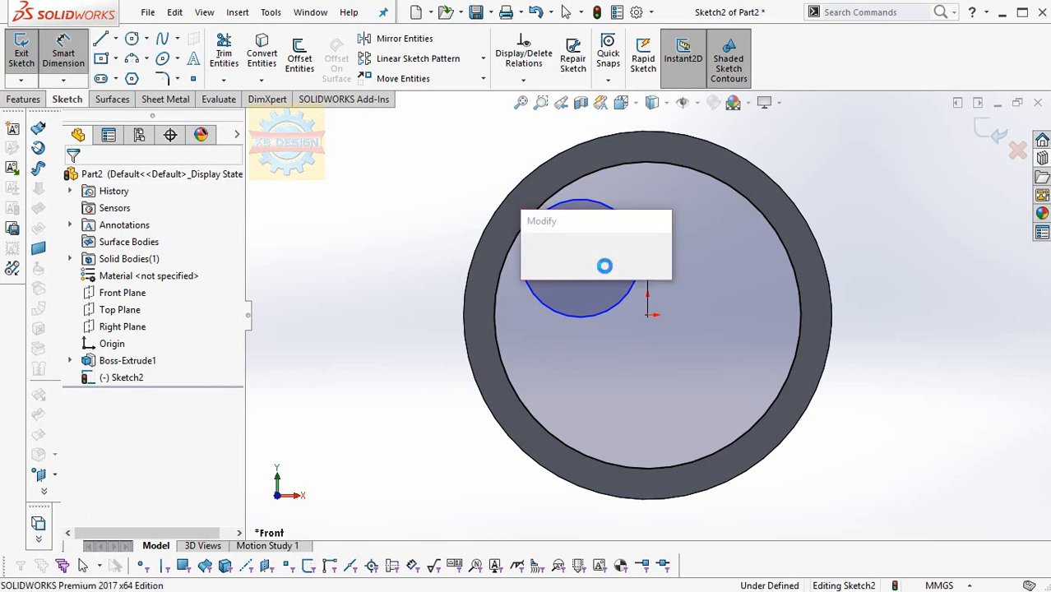
text(48)
key(Return)
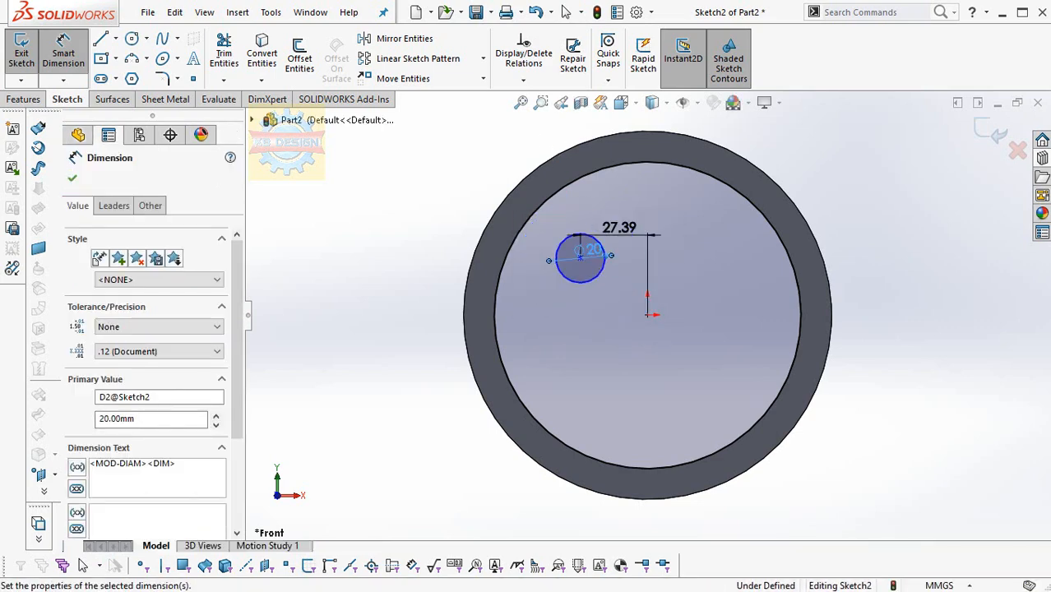
double_click(591, 251)
text(6)
key(Return)
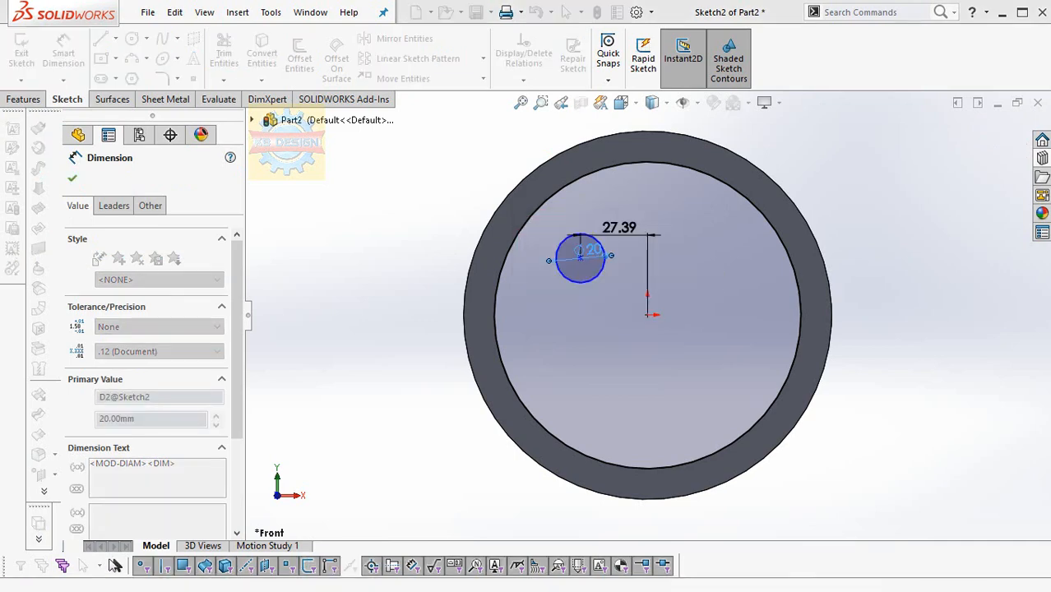
- Add a Tangent relation between the 40 mm circle and the converted inner edge circle of the ring
click(523, 80)
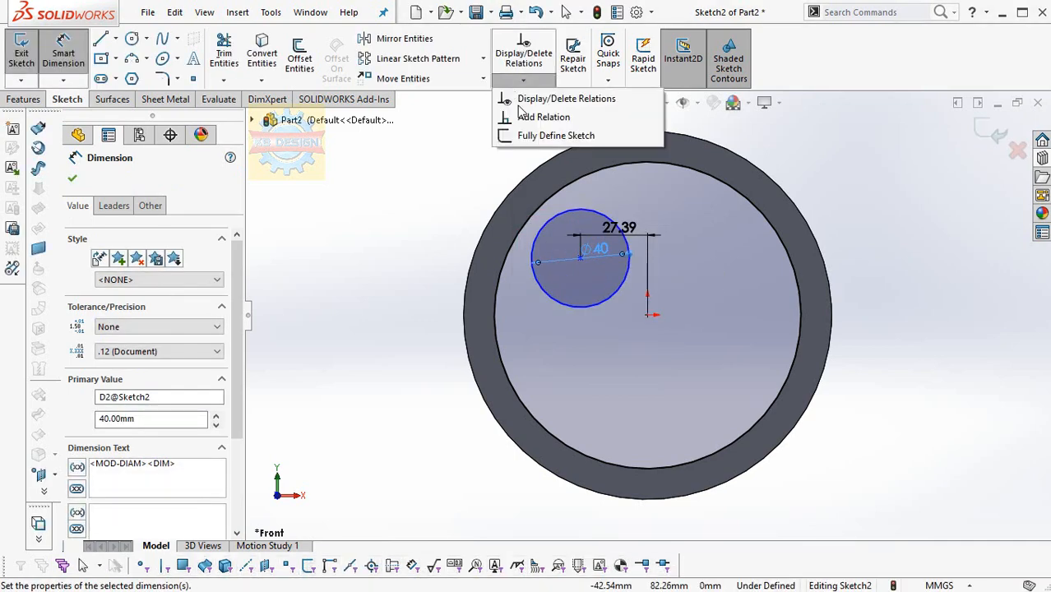
click(533, 116)
click(543, 226)
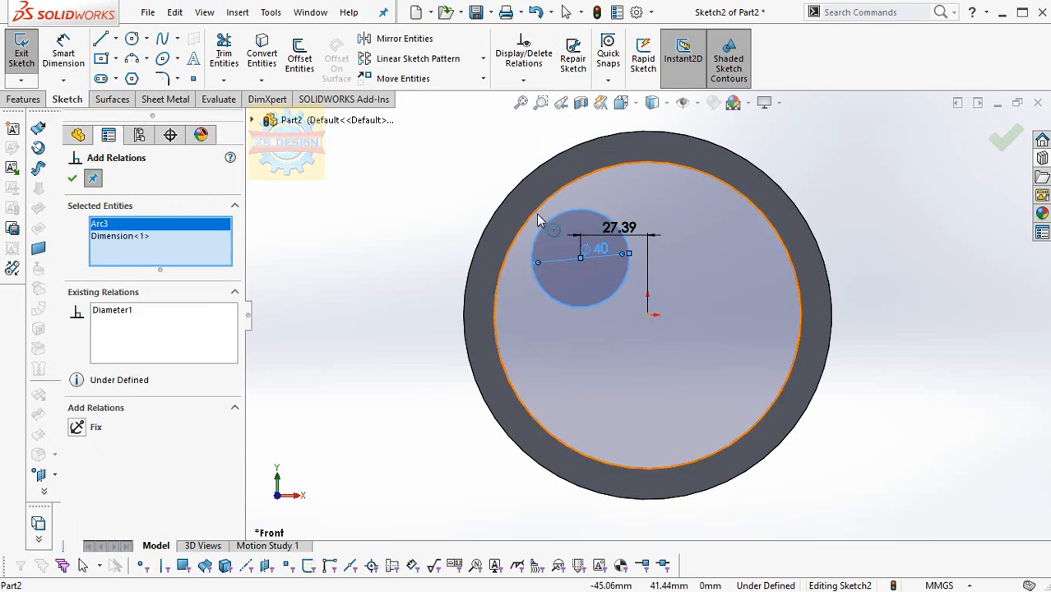
click(538, 220)
right_click(109, 258)
click(119, 281)
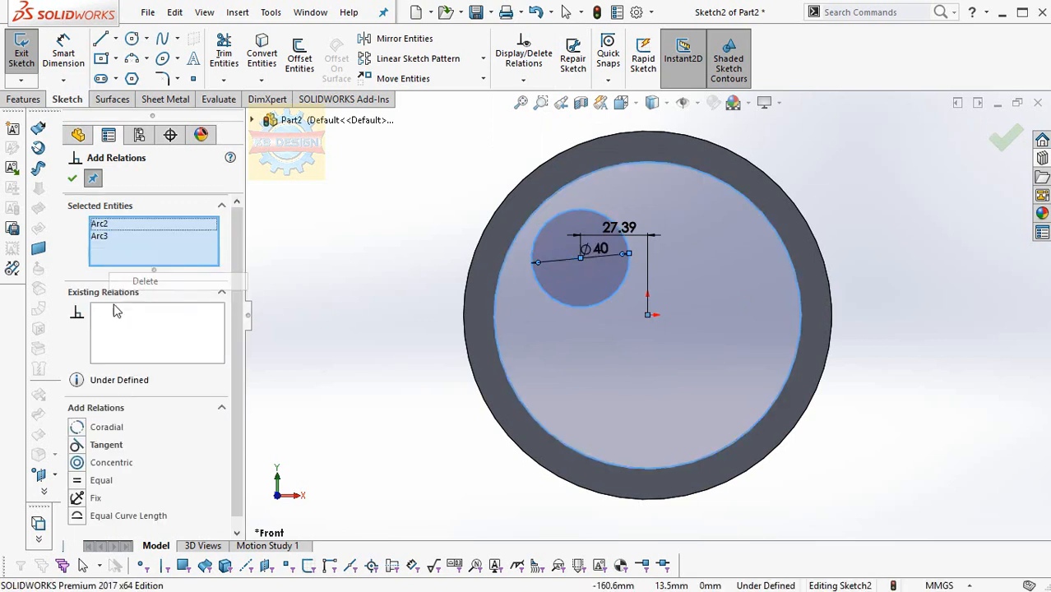
click(77, 445)
key(Escape)
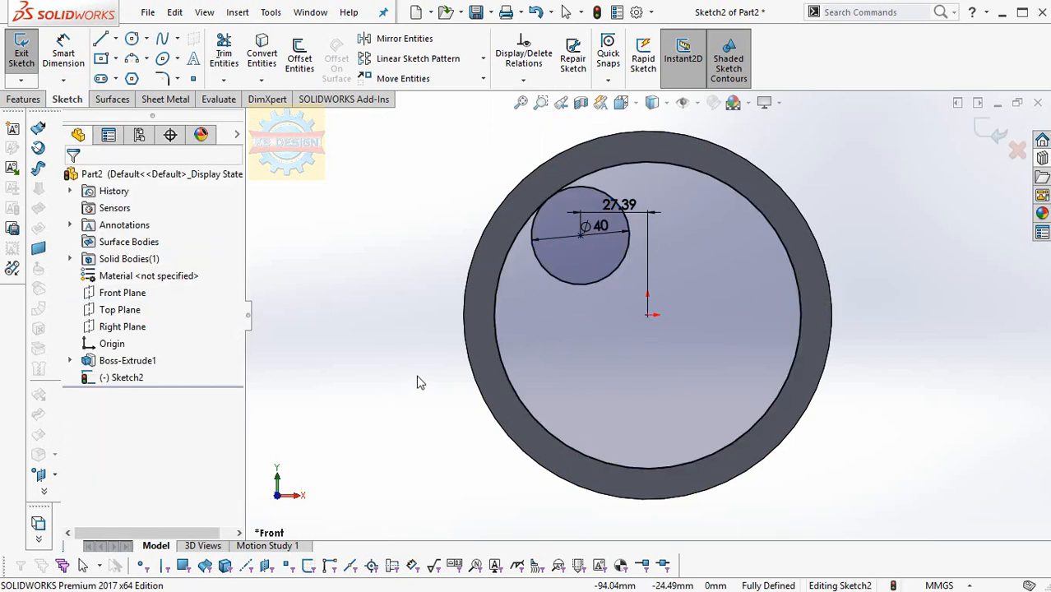
- Draw a horizontal line from the lowest point of the 40 mm circle to the vertical through the origin
click(104, 45)
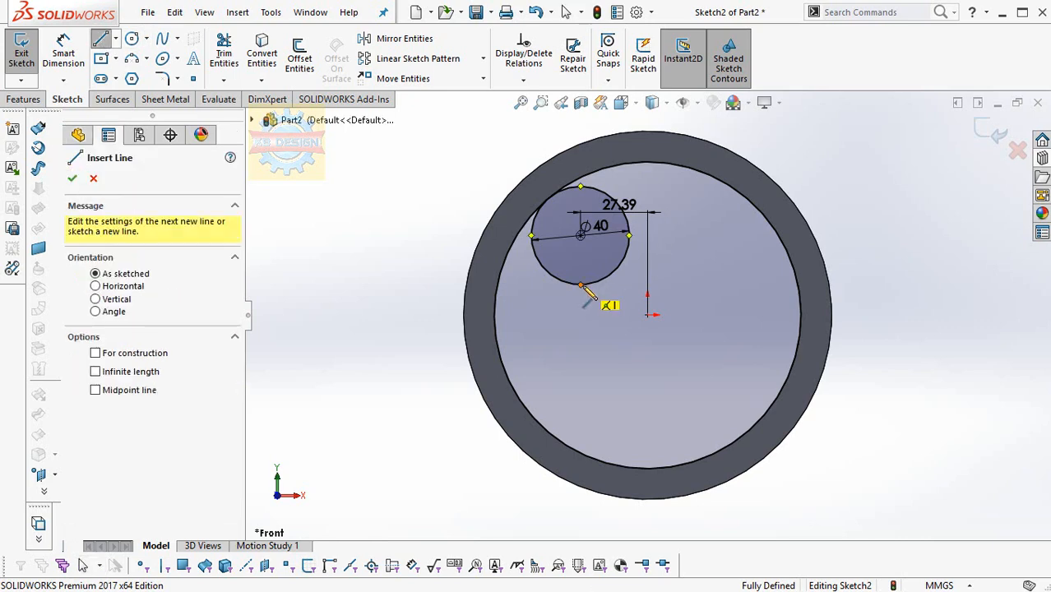
click(580, 284)
click(649, 285)
key(Escape)
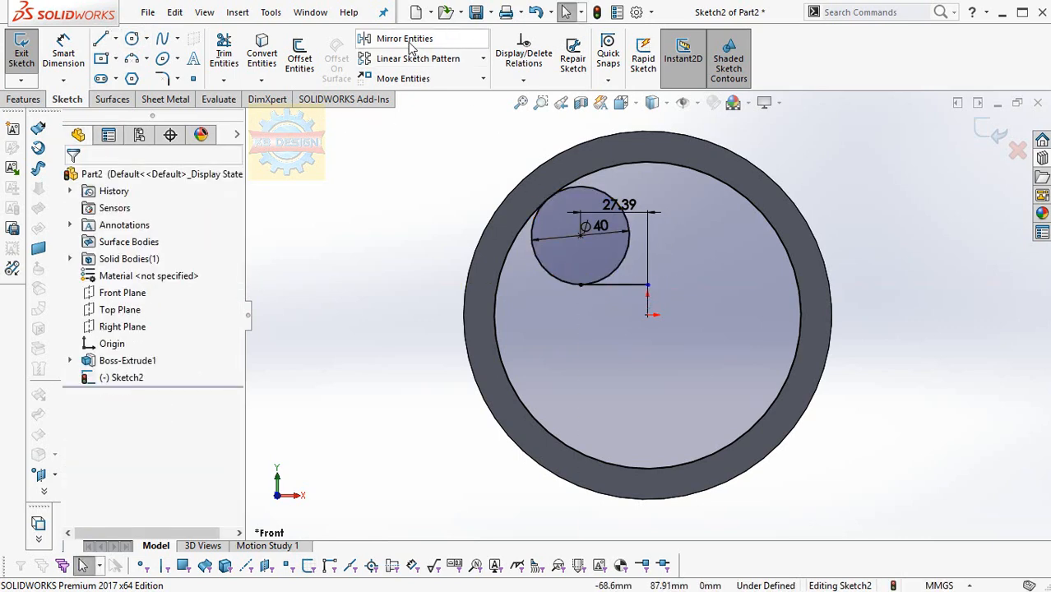
- Draw a vertical centerline from the origin up to the top of the ring's inner circle
click(116, 39)
click(132, 76)
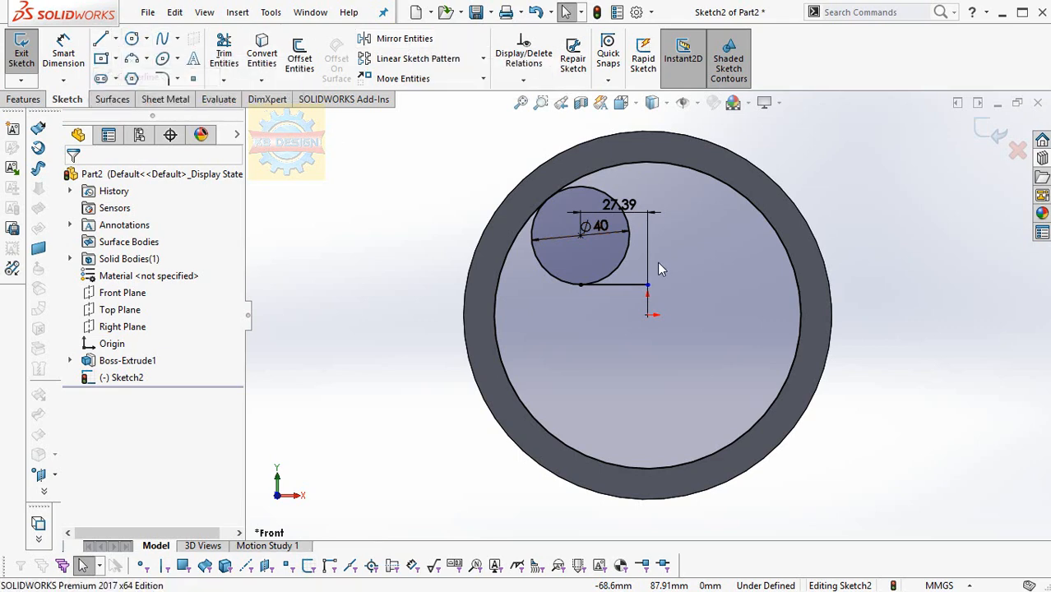
click(648, 314)
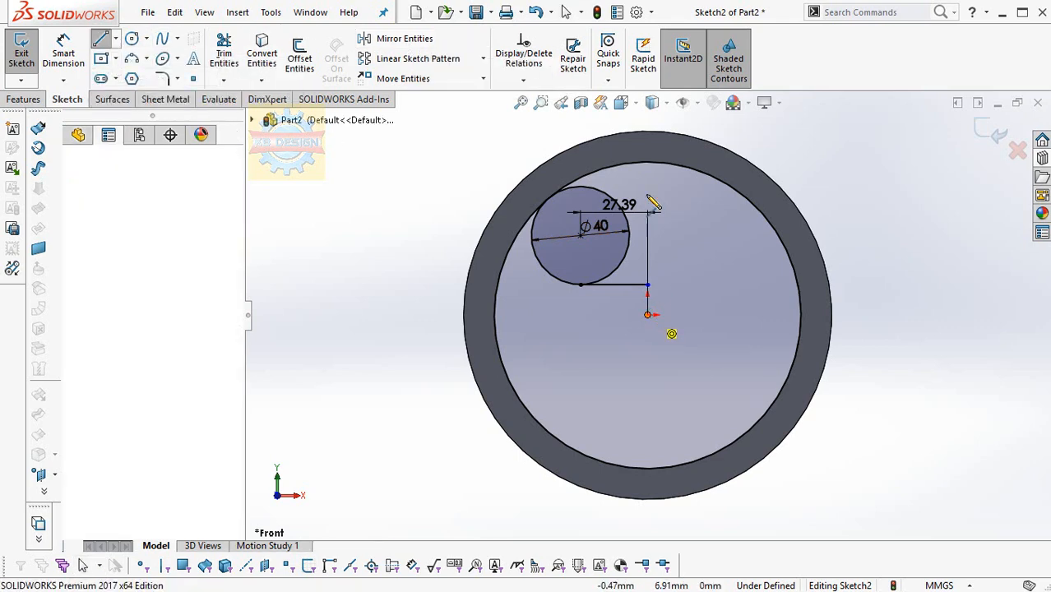
double_click(648, 163)
key(Escape)
- Mirror the 40 mm circle and the horizontal line about the vertical centerline
click(393, 40)
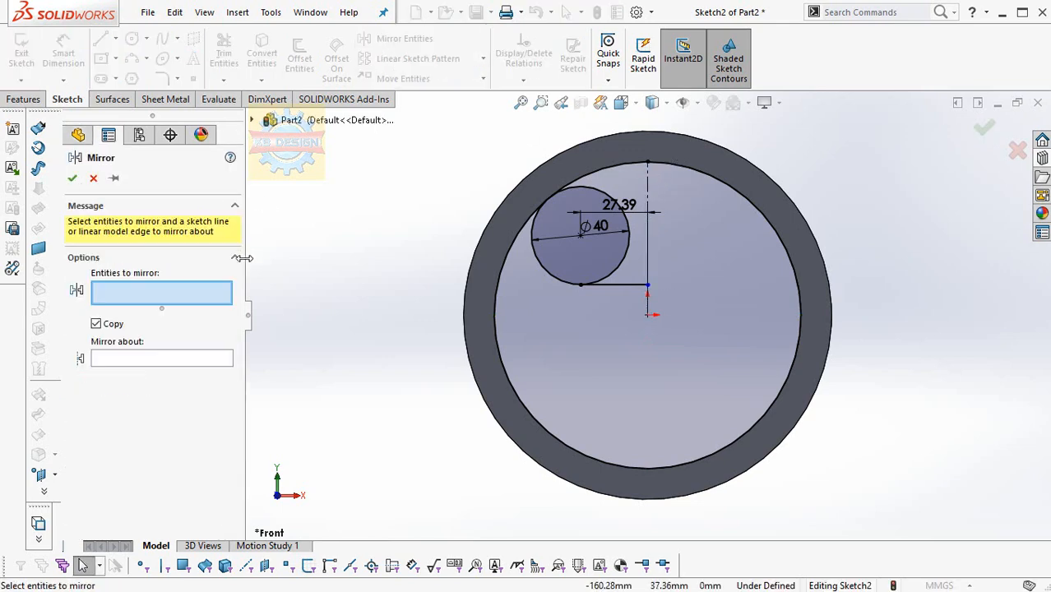
click(629, 259)
click(629, 285)
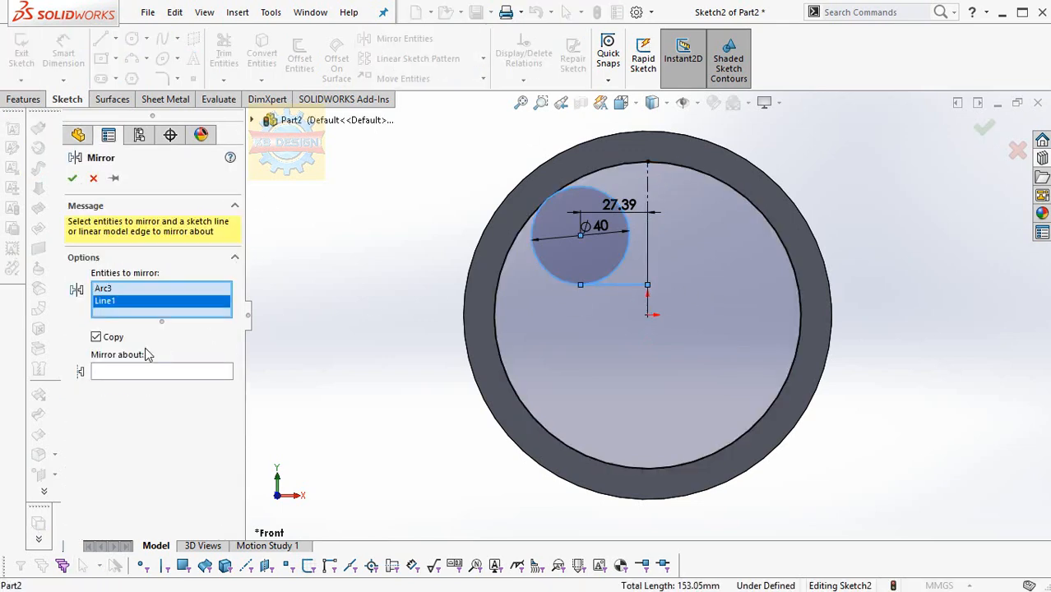
click(152, 372)
click(647, 245)
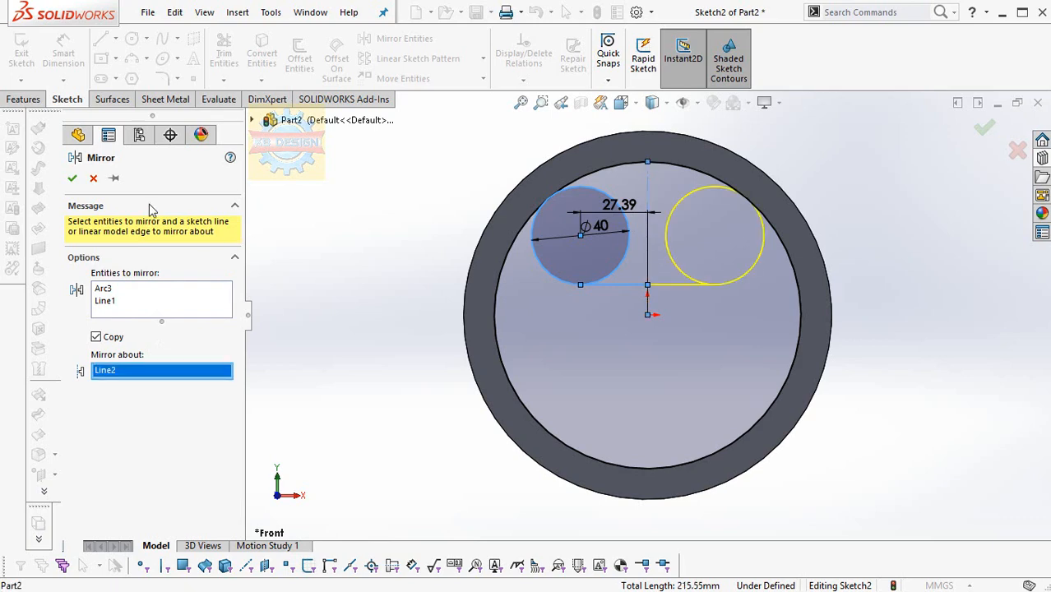
click(73, 178)
- Draw a horizontal centerline from the origin to the ring's outer edge
click(115, 38)
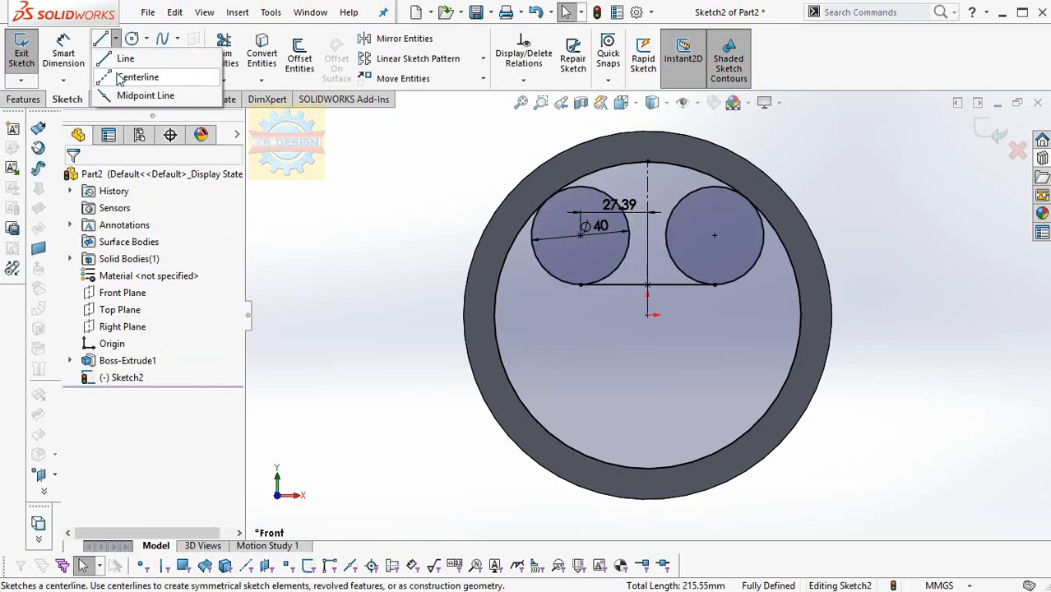
click(119, 78)
click(648, 314)
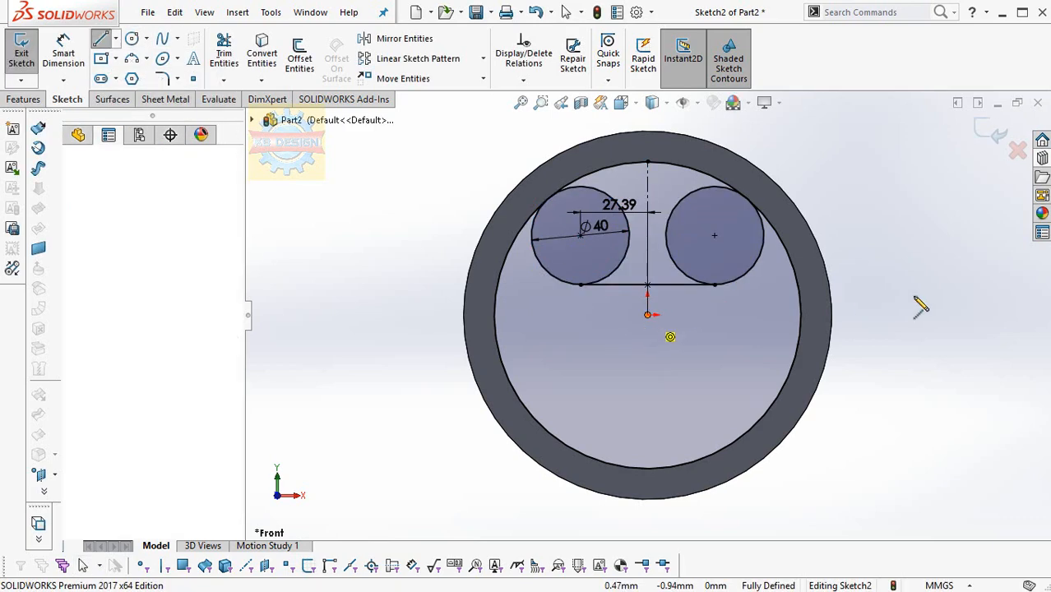
double_click(831, 315)
key(Escape)
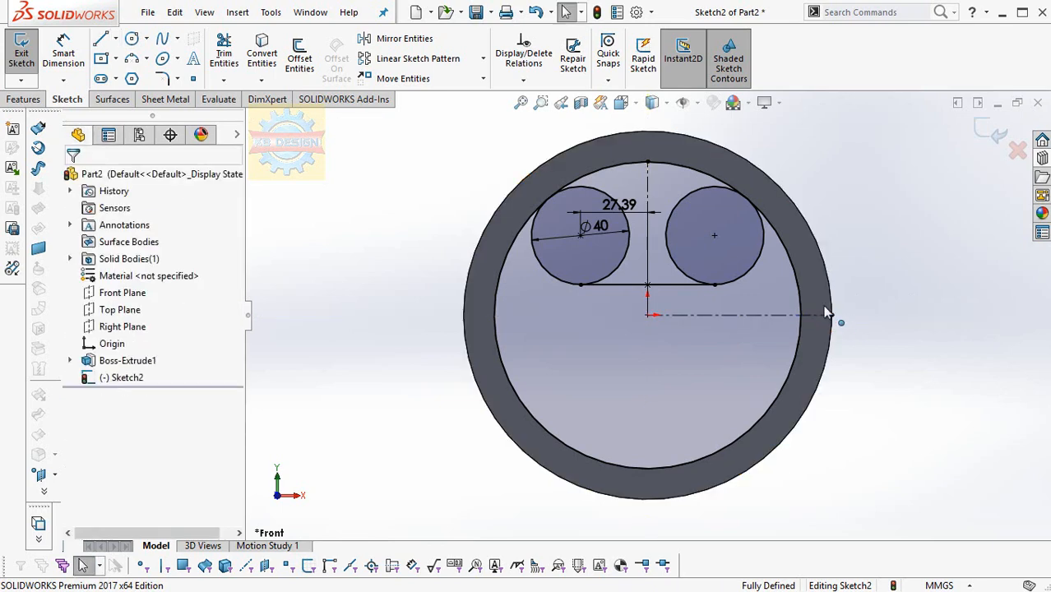
- Mirror both upper circles and the horizontal line between them about the horizontal centerline
click(386, 38)
click(607, 253)
click(629, 285)
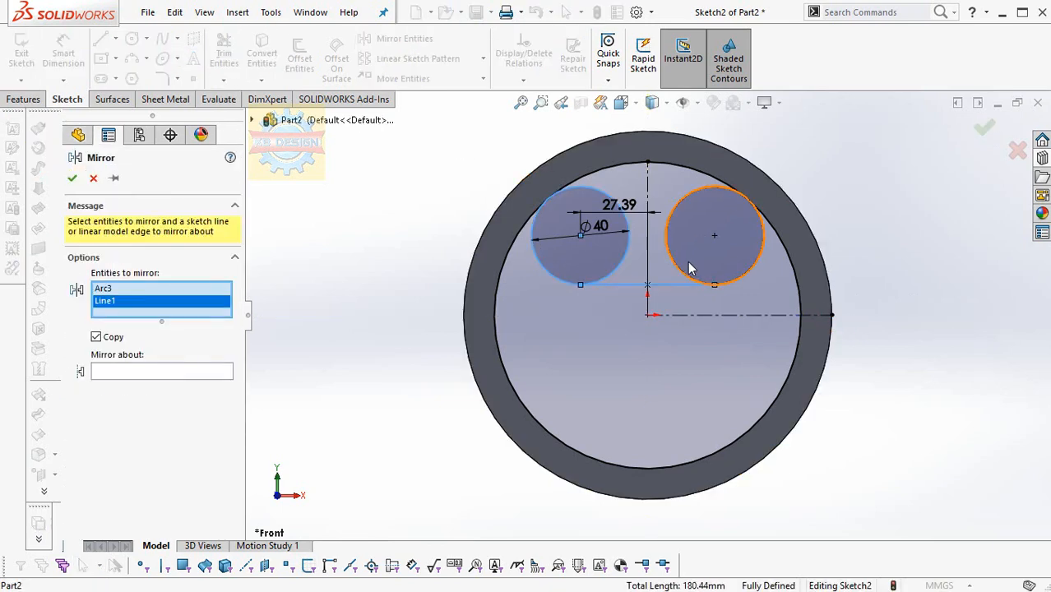
click(689, 267)
click(141, 383)
click(700, 316)
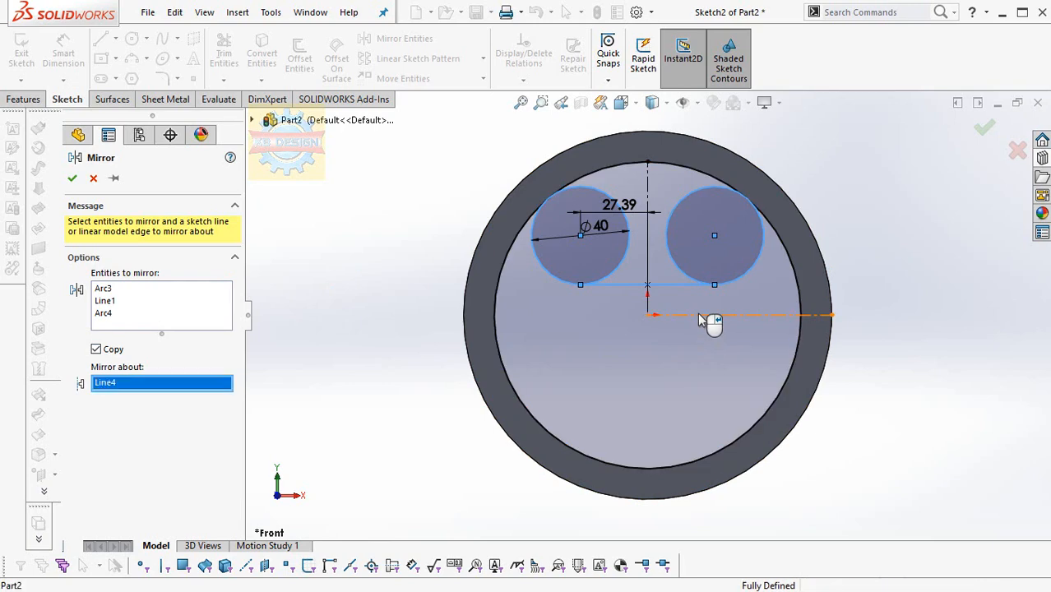
click(73, 177)
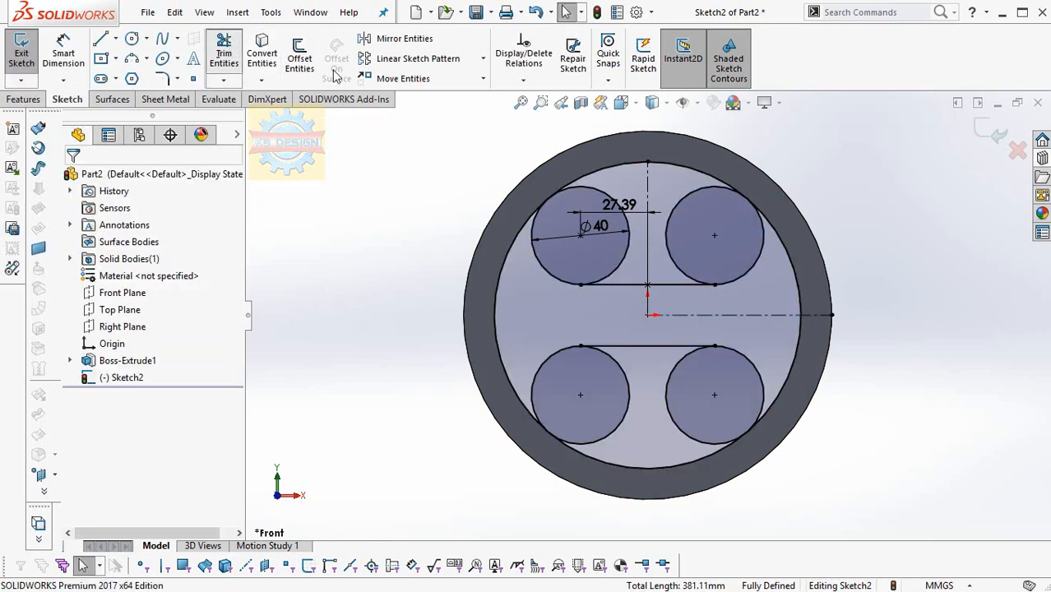
- Power-trim the inward portions of the four circles and the inner edge circle's upper and lower arcs, leaving only the closed web outline
click(224, 51)
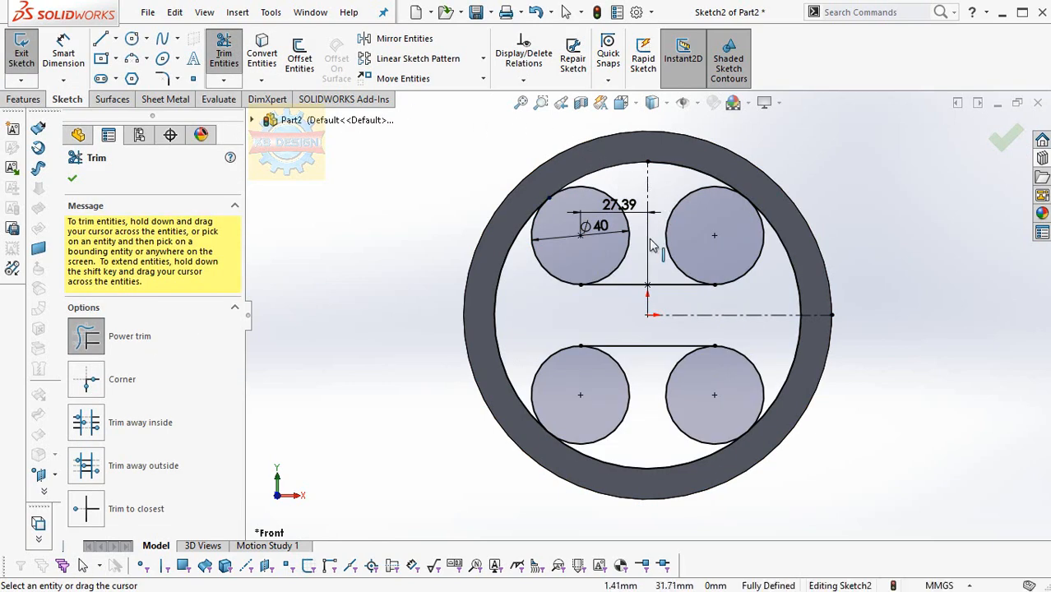
mouse_move(640, 267)
mouse_down()
mouse_move(625, 261)
mouse_move(678, 261)
mouse_up()
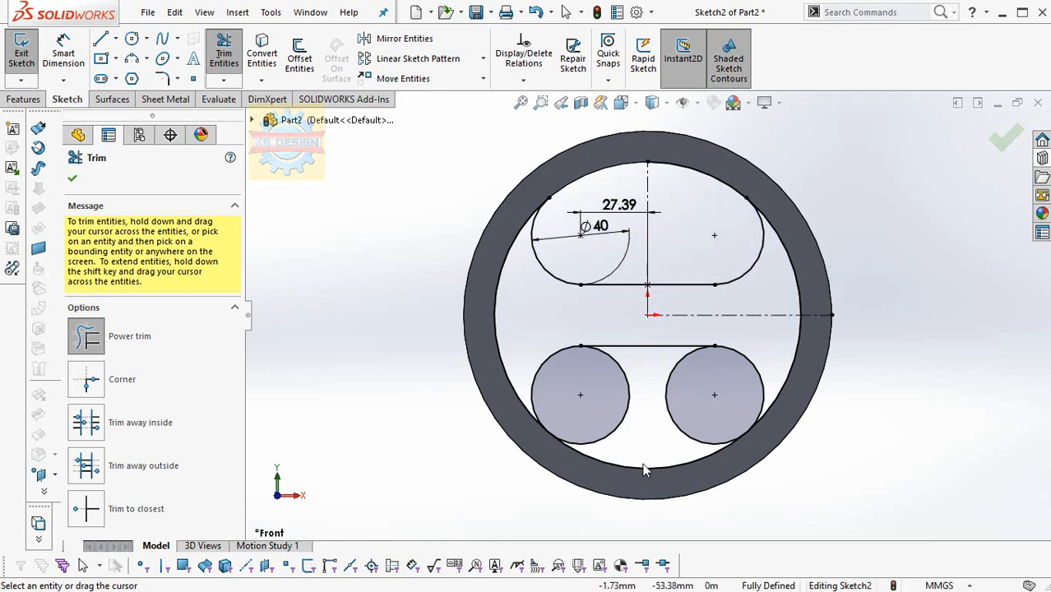
mouse_move(645, 470)
mouse_down()
mouse_move(629, 415)
mouse_move(681, 427)
mouse_up()
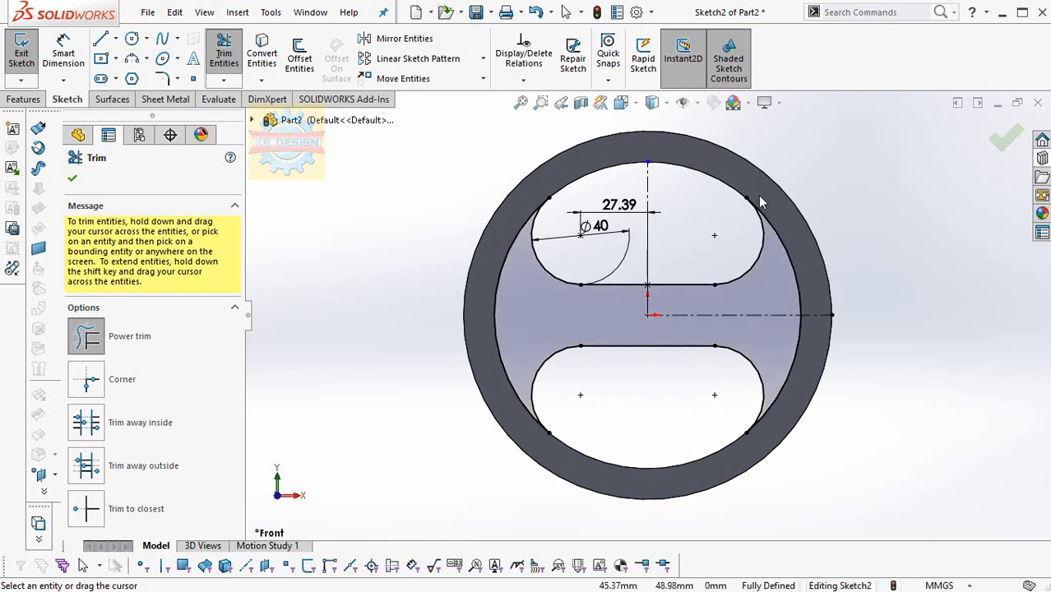
key(Escape)
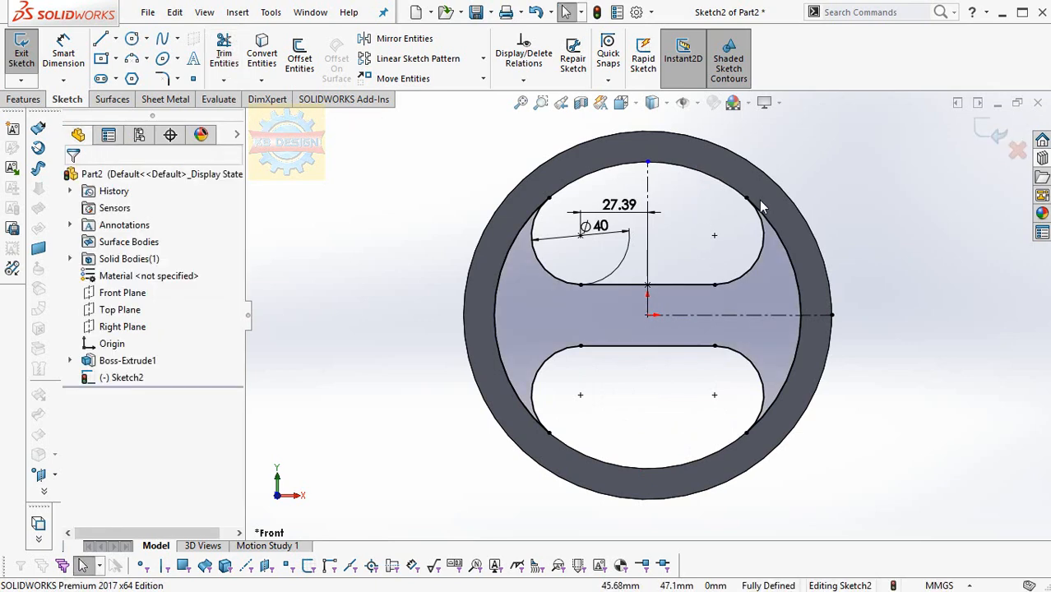
- Extrude the web profile 10 mm with the Mid Plane end condition
click(22, 99)
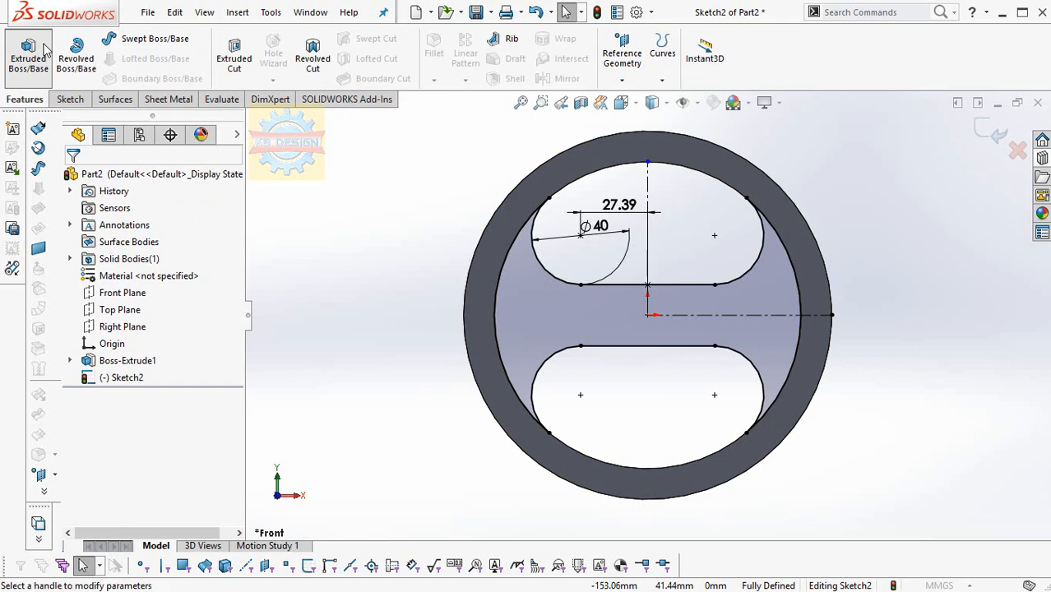
click(28, 54)
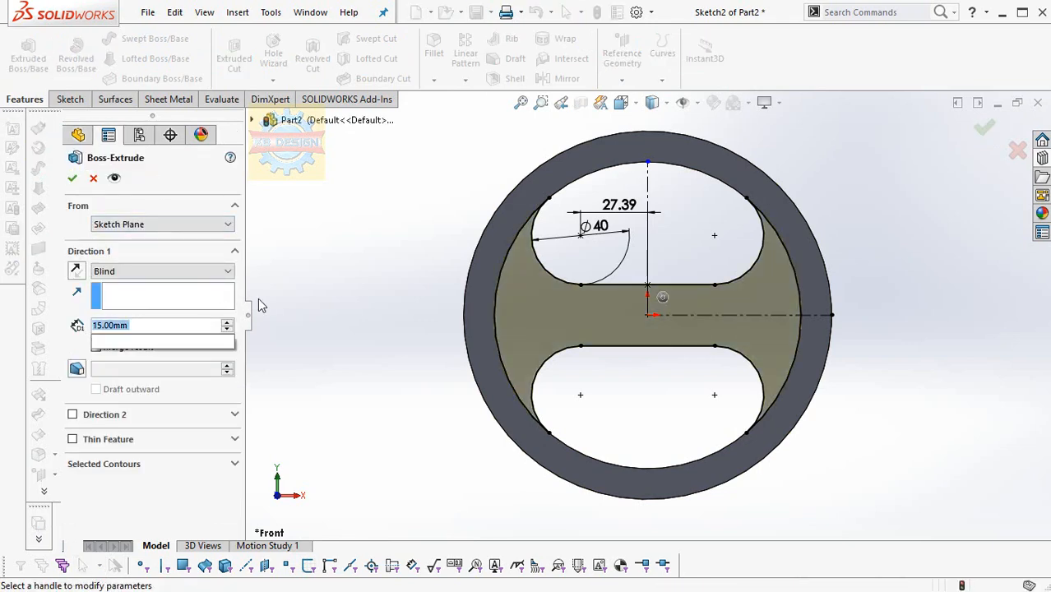
text(10)
key(Return)
click(218, 272)
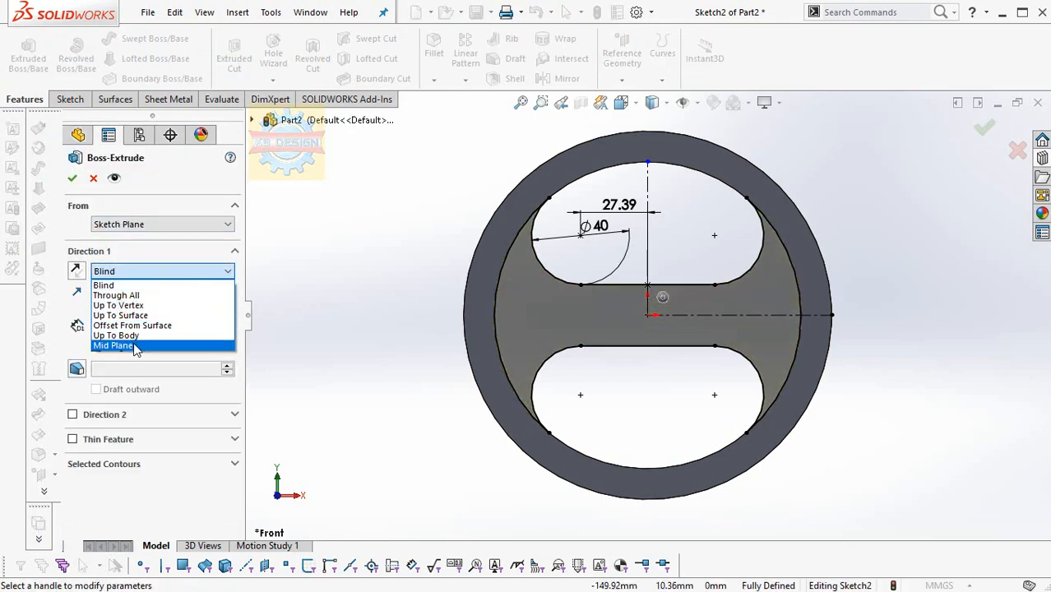
click(115, 342)
click(73, 179)
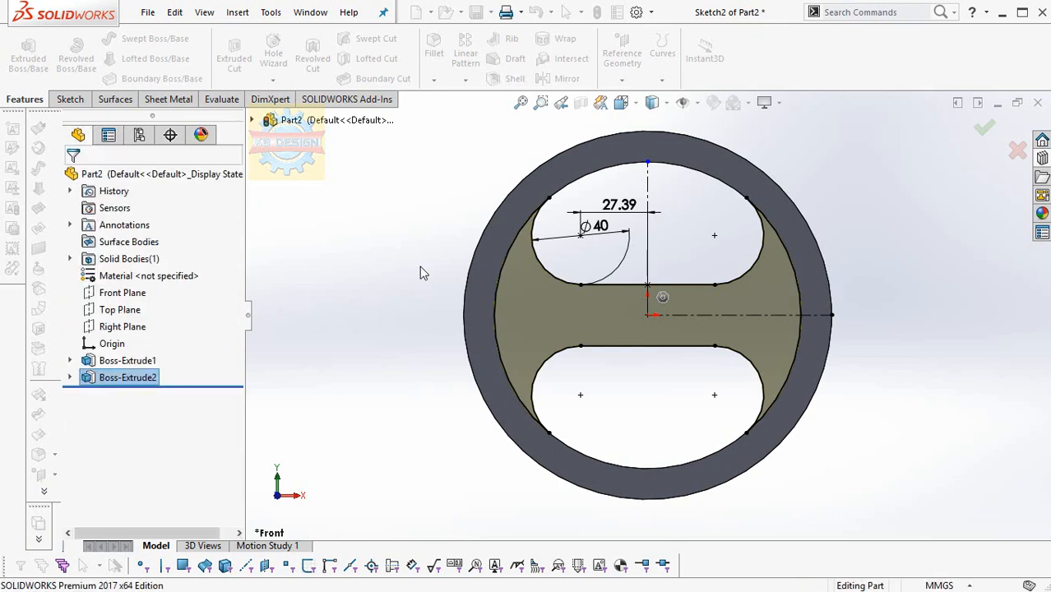
- Start a sketch on the web's front face and draw a circle of about 12.5 mm radius centred on the origin, reaching the web's edges
click(69, 100)
click(626, 304)
click(21, 51)
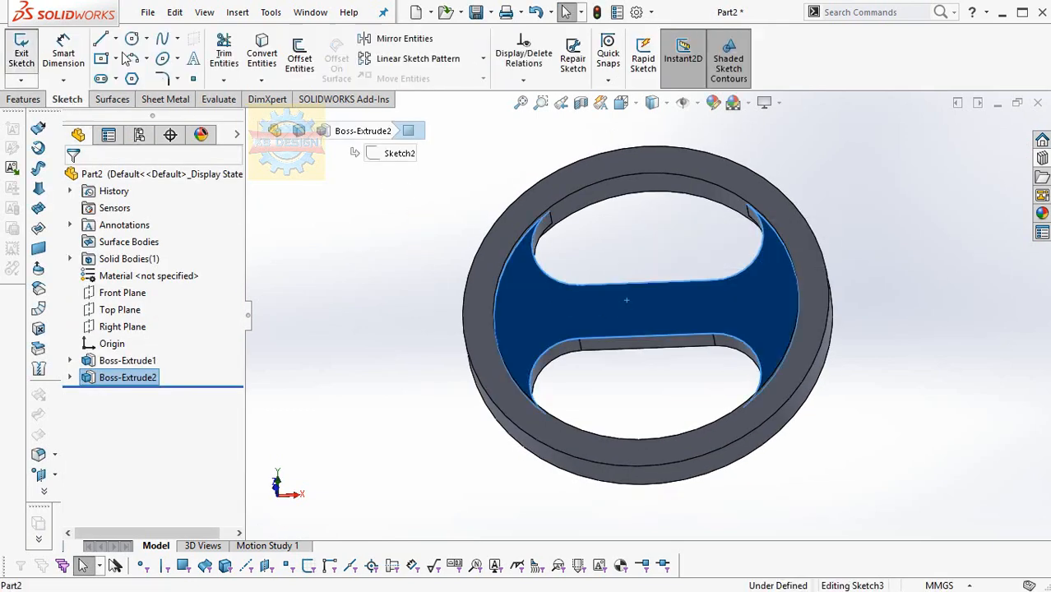
click(132, 39)
click(646, 307)
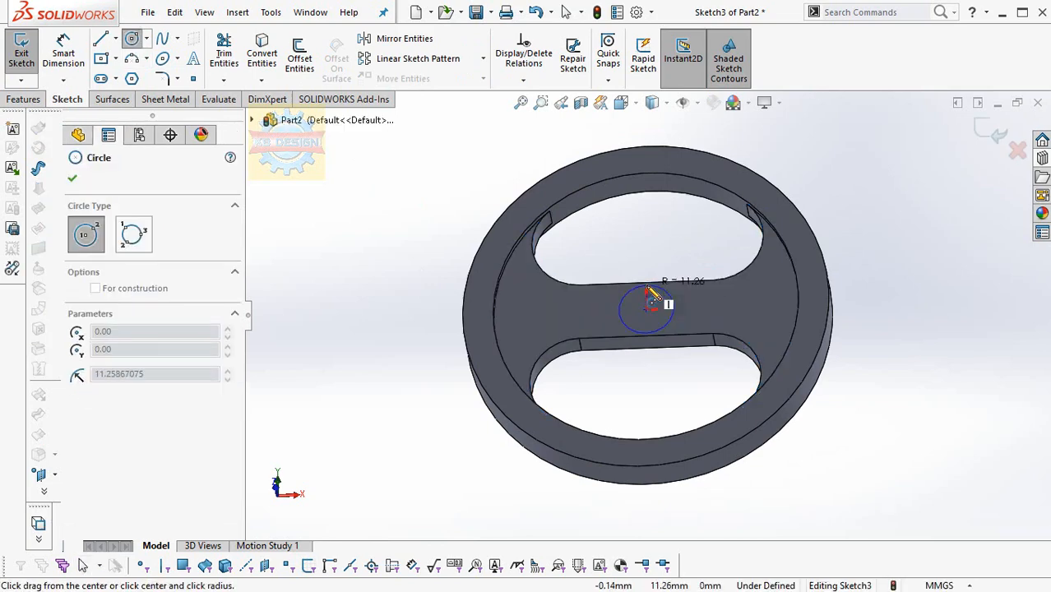
click(647, 285)
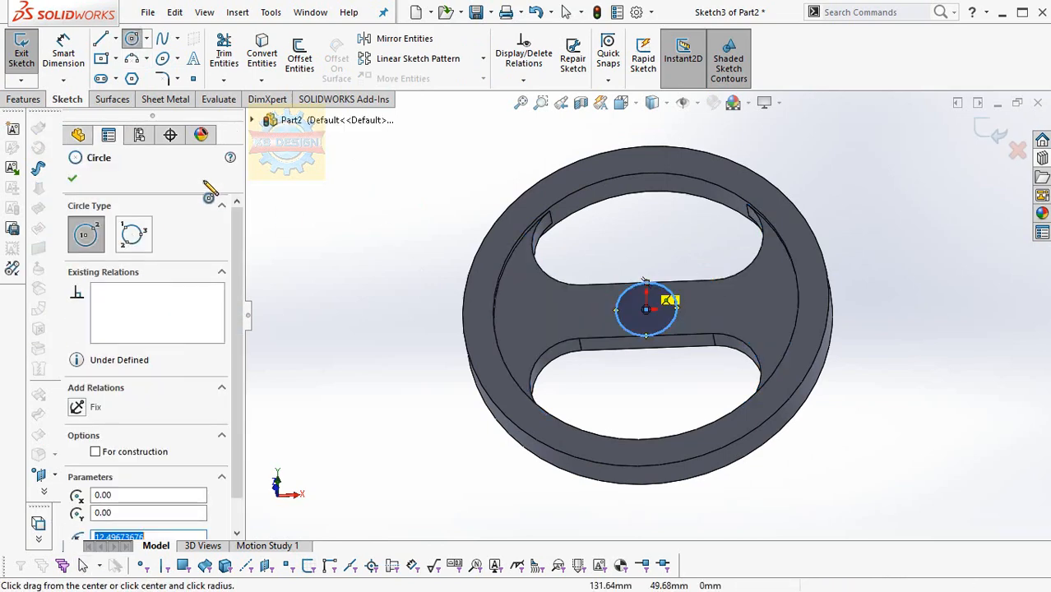
- Extrude the central circle outward from the web as a round boss, accepting the preset extrusion settings
click(25, 99)
click(33, 76)
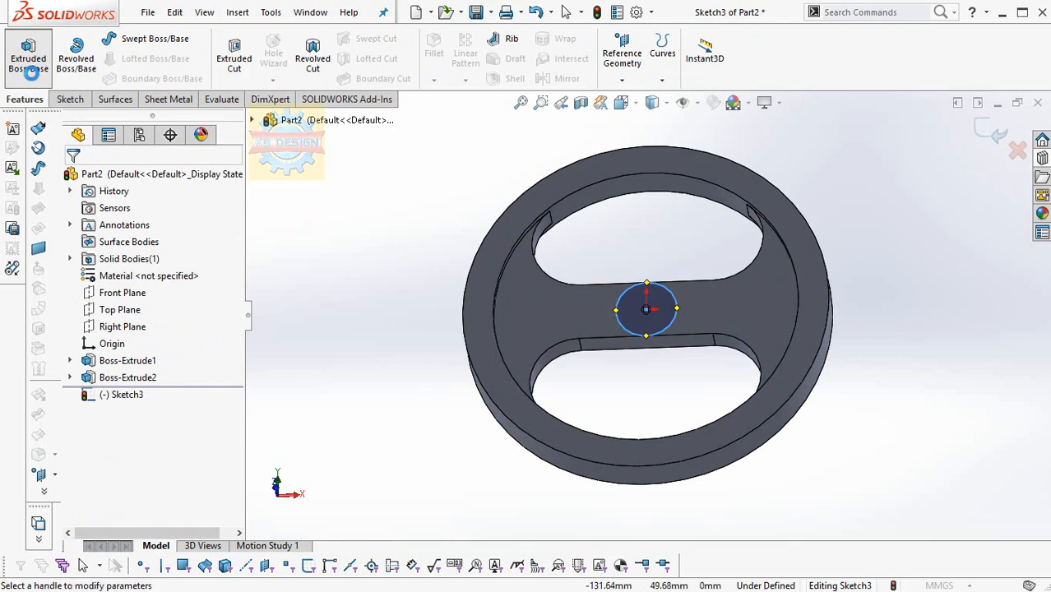
click(71, 180)
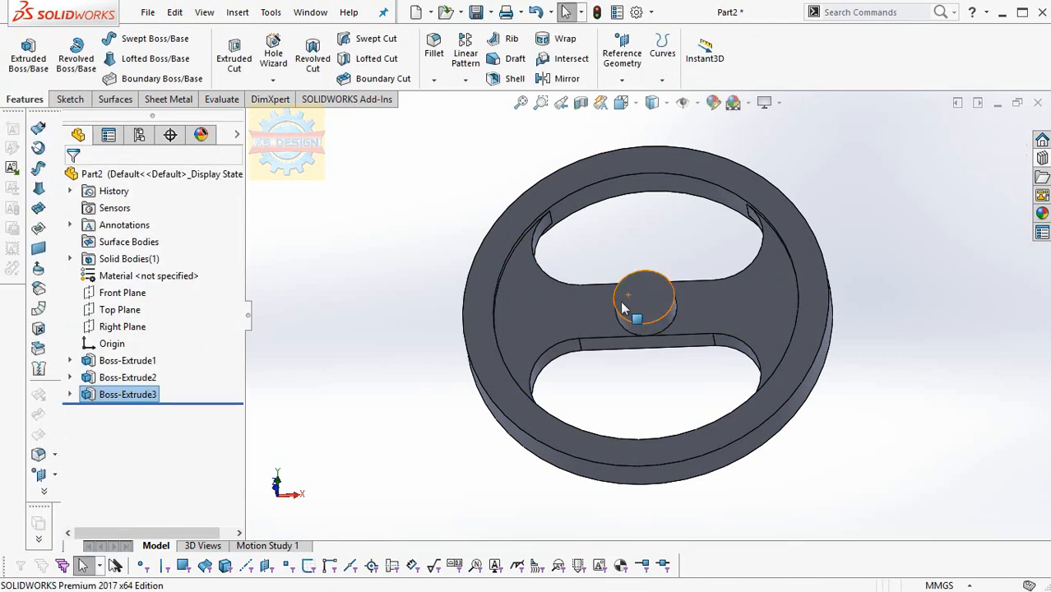
- Start a sketch on the ring's rear face and draw a circle about 137 mm in diameter centred on the origin
mouse_move(638, 301)
middle_down()
mouse_move(504, 252)
mouse_move(493, 225)
mouse_move(509, 250)
middle_up()
click(510, 251)
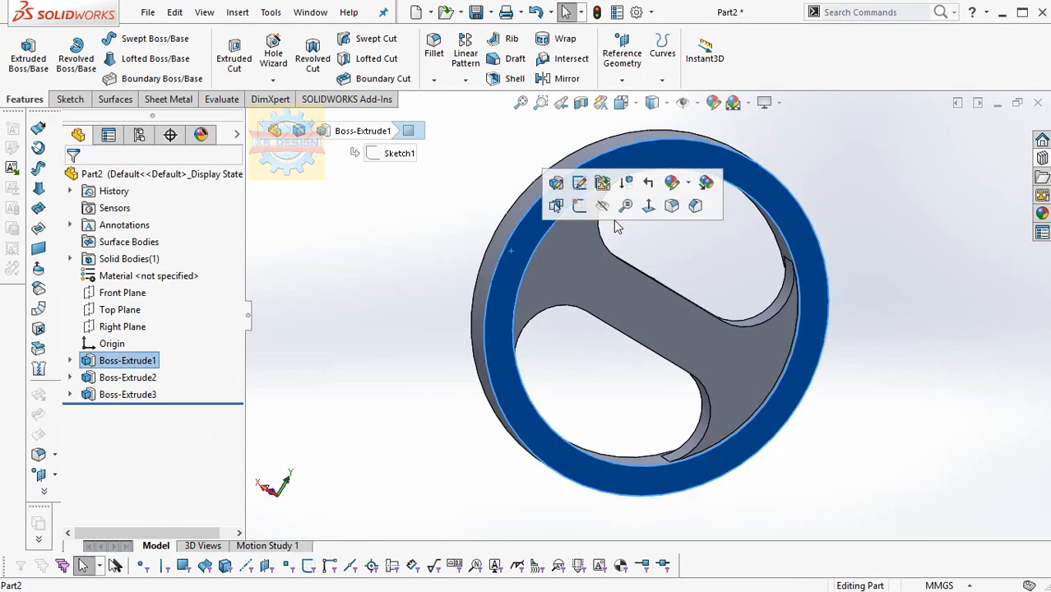
click(578, 208)
click(132, 39)
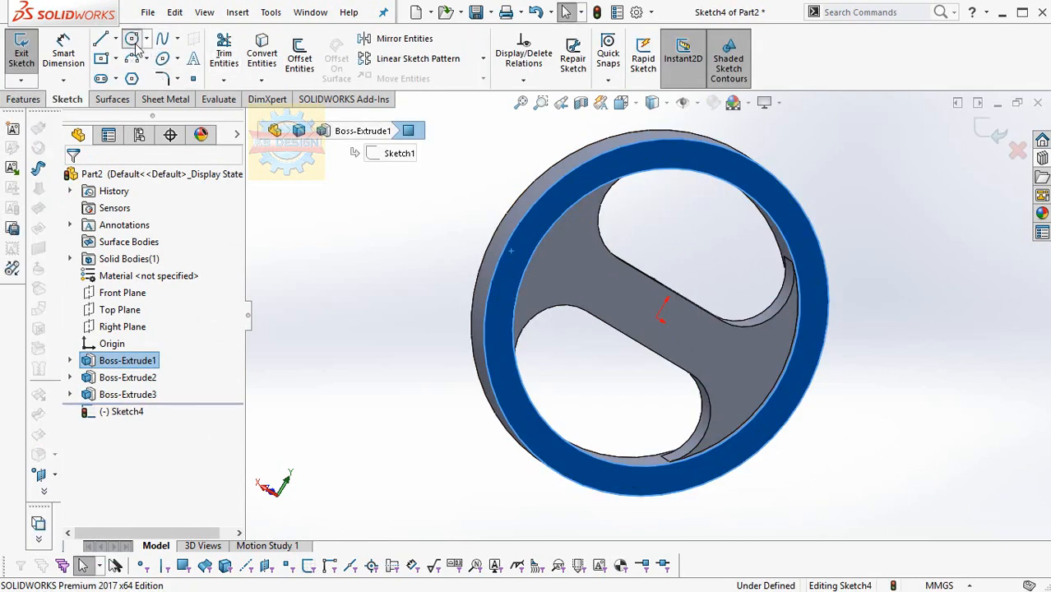
click(658, 314)
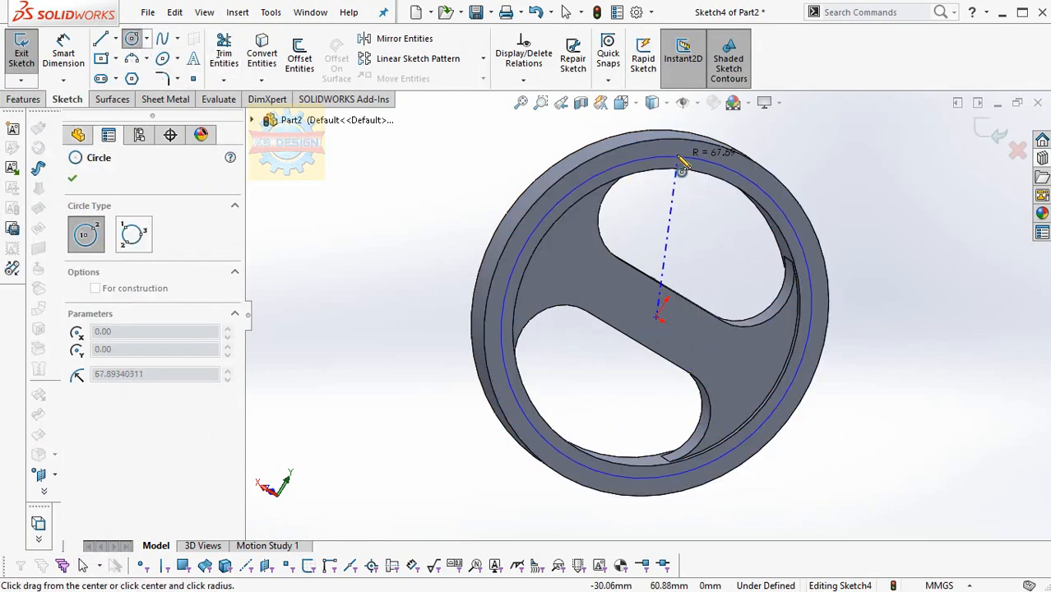
click(677, 156)
- Set the circle's diameter to 137.5 mm and convert it to construction geometry
click(63, 51)
click(691, 157)
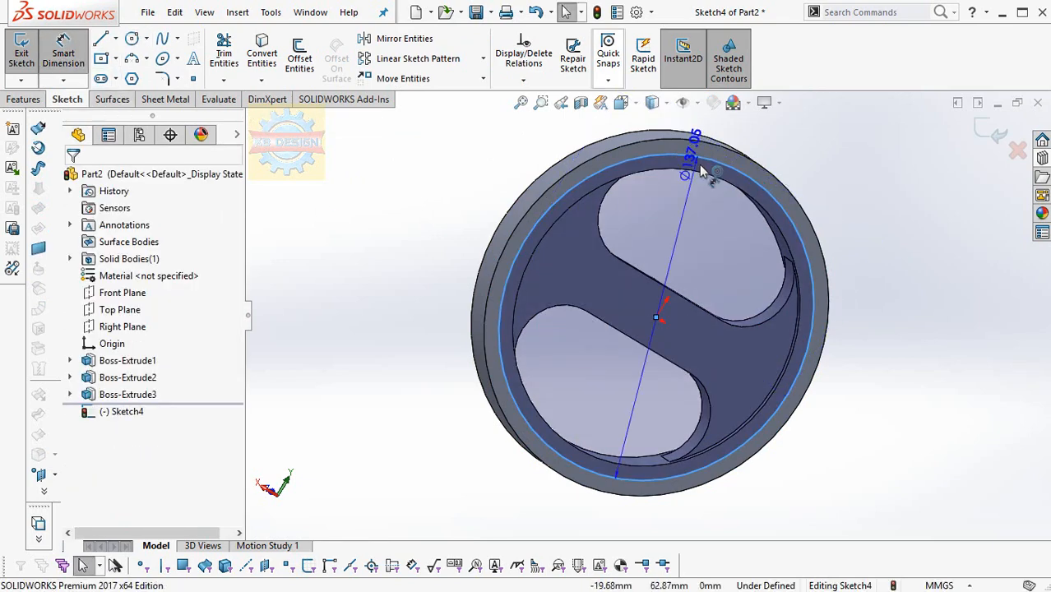
click(712, 233)
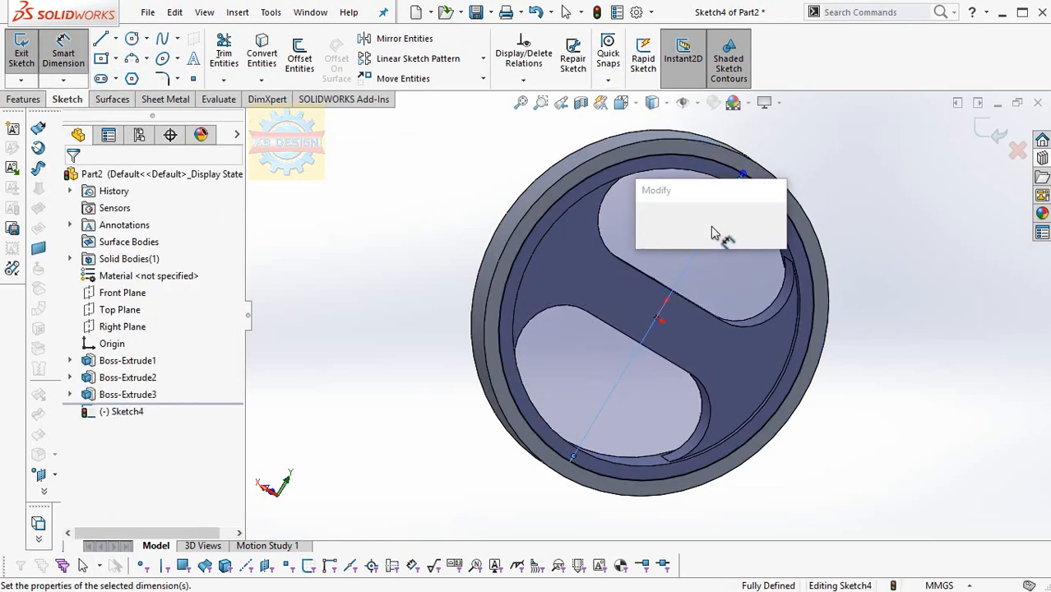
key(Return)
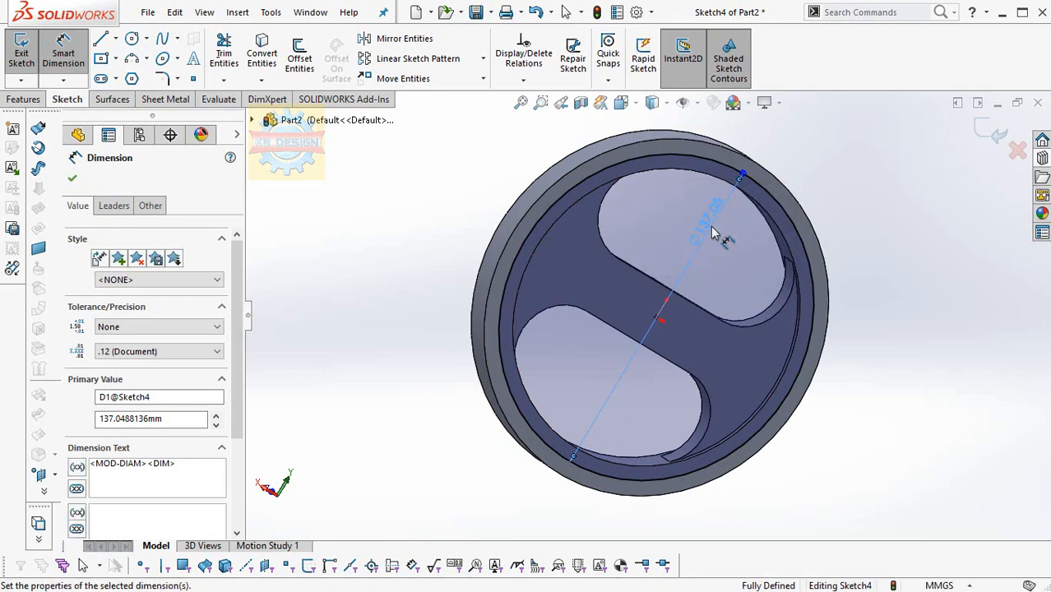
key(Escape)
click(569, 195)
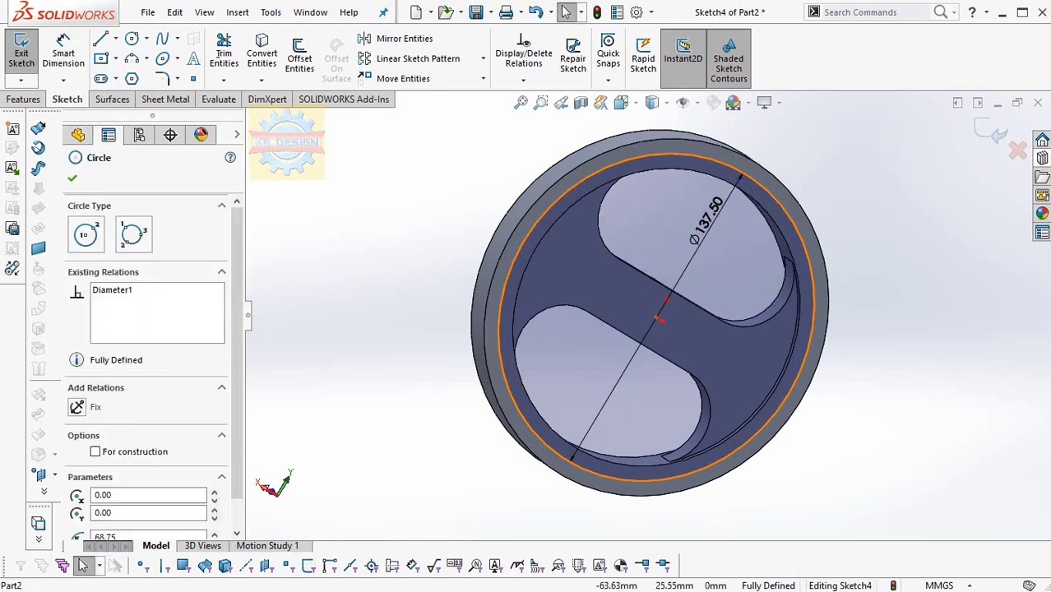
click(411, 308)
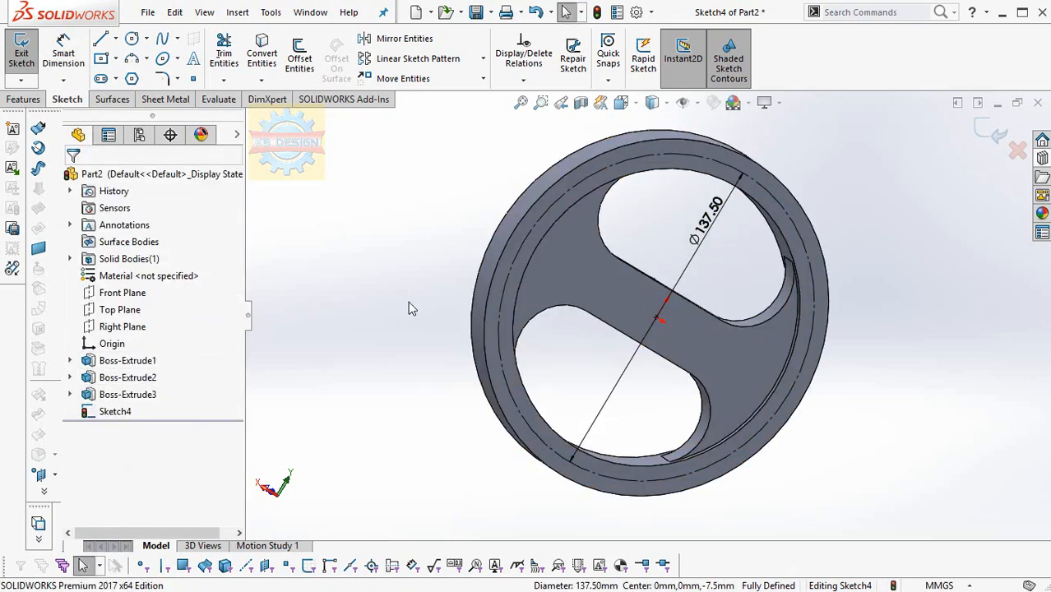
- Sketch a circle centred on the construction circle's quadrant point level with the origin and set its diameter to 12.5 mm
click(132, 38)
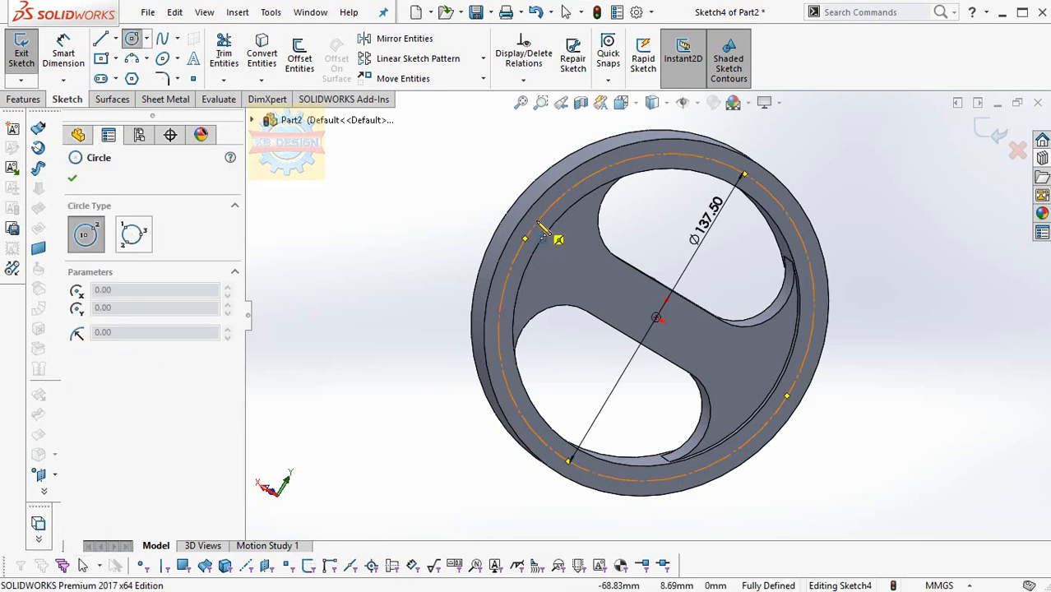
click(524, 238)
click(533, 239)
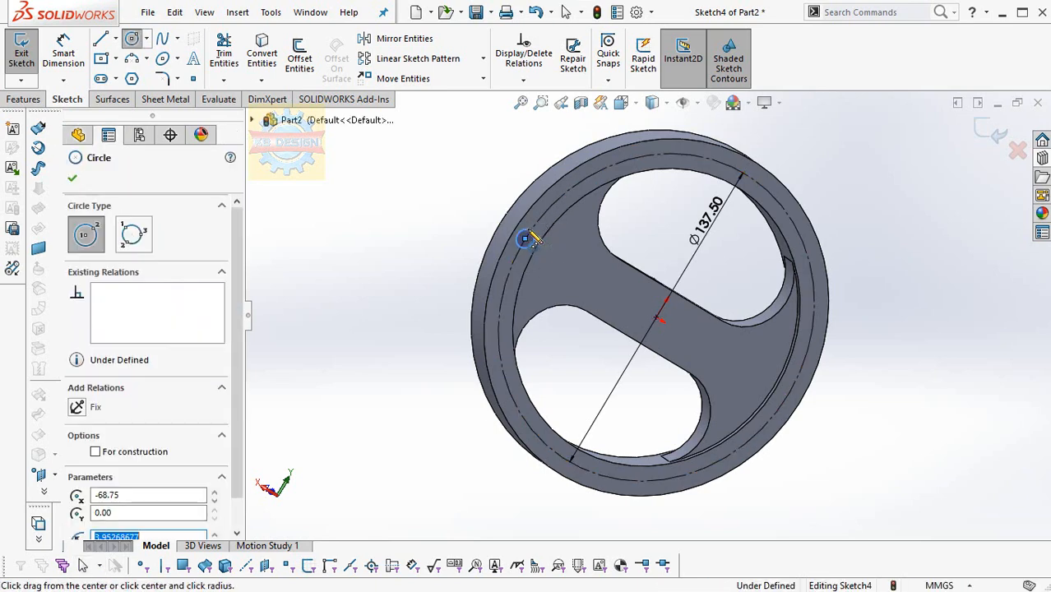
key(Escape)
mouse_move(603, 266)
middle_down()
mouse_move(644, 360)
mouse_move(576, 288)
middle_up()
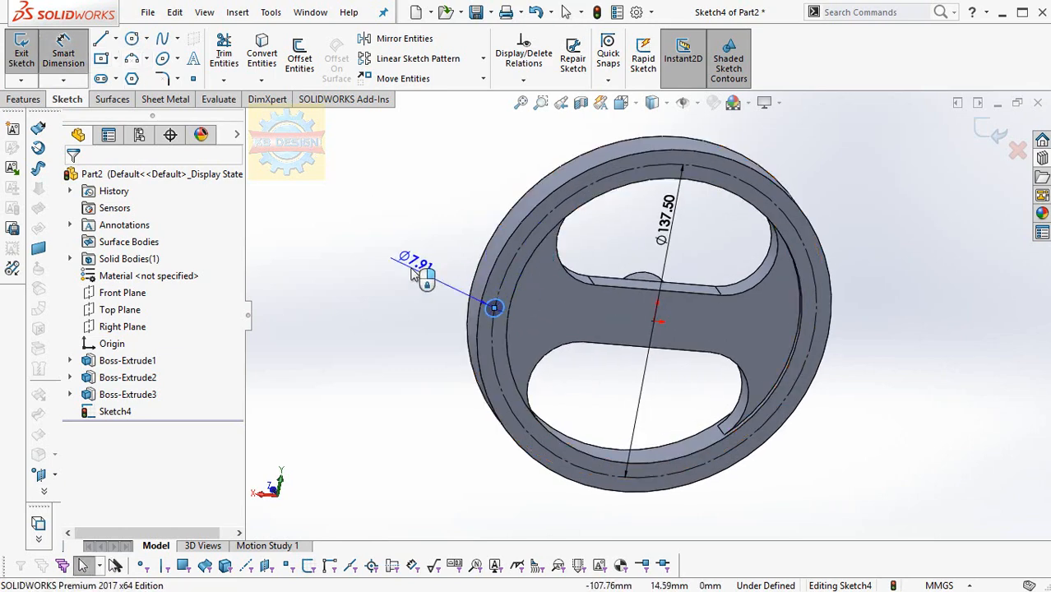
click(410, 267)
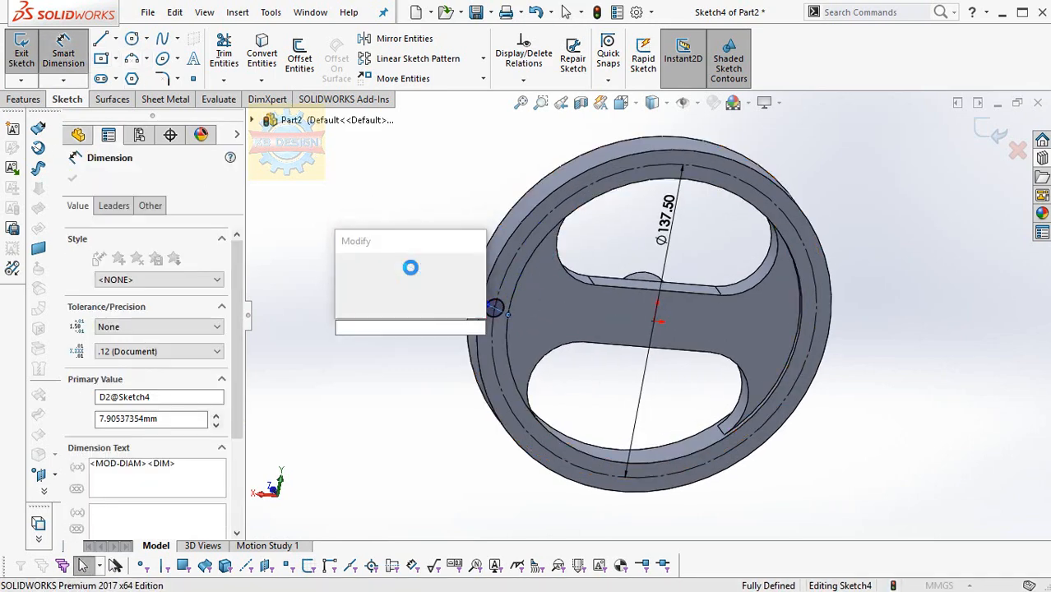
text(12.5)
key(Return)
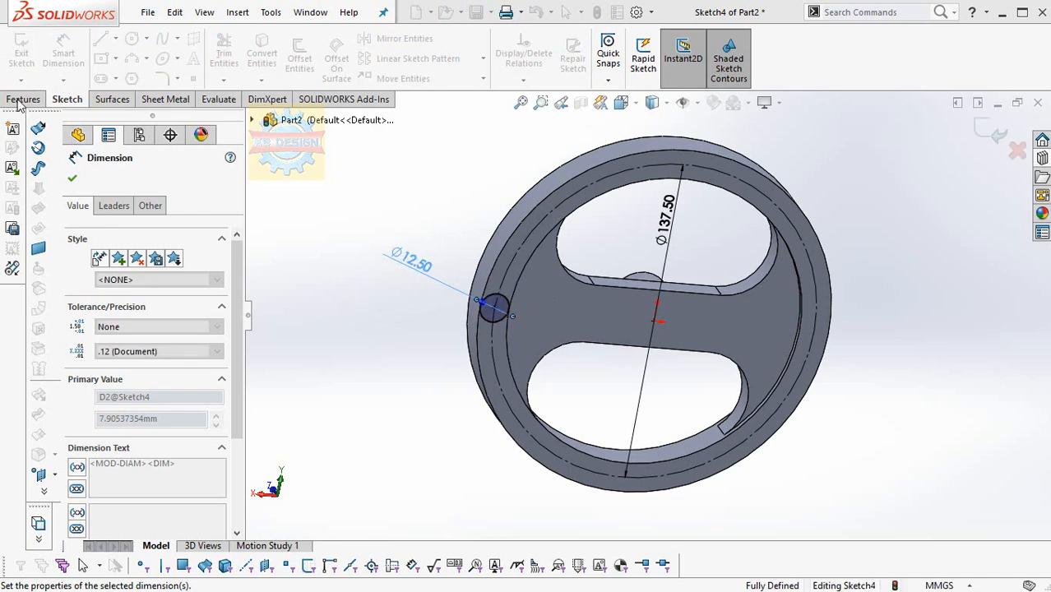
- Extrude the 12.5 mm circle 10 mm outward from the ring's rear face, merged with the body
click(23, 98)
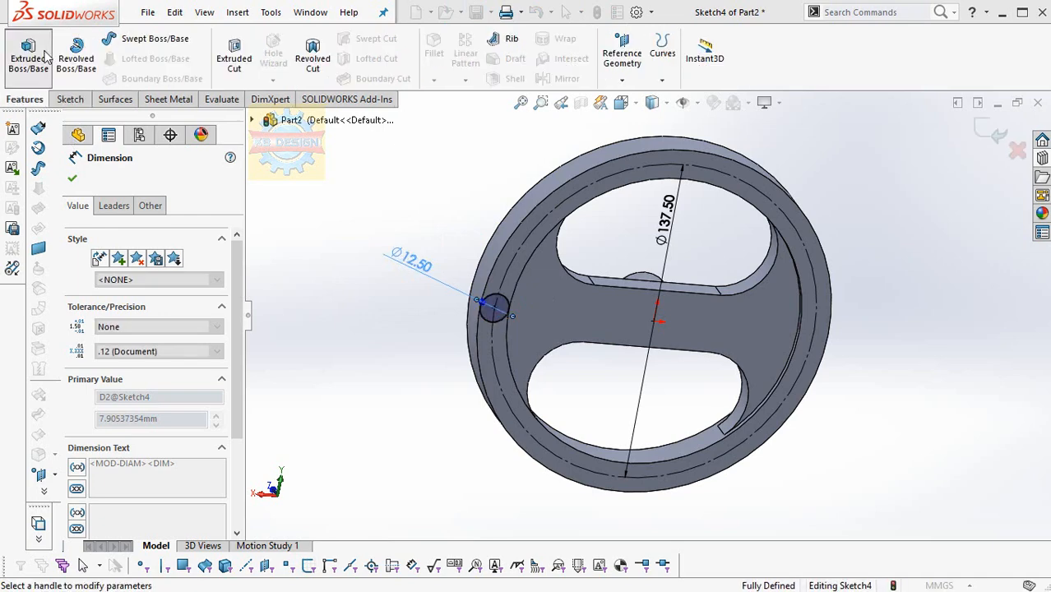
click(46, 54)
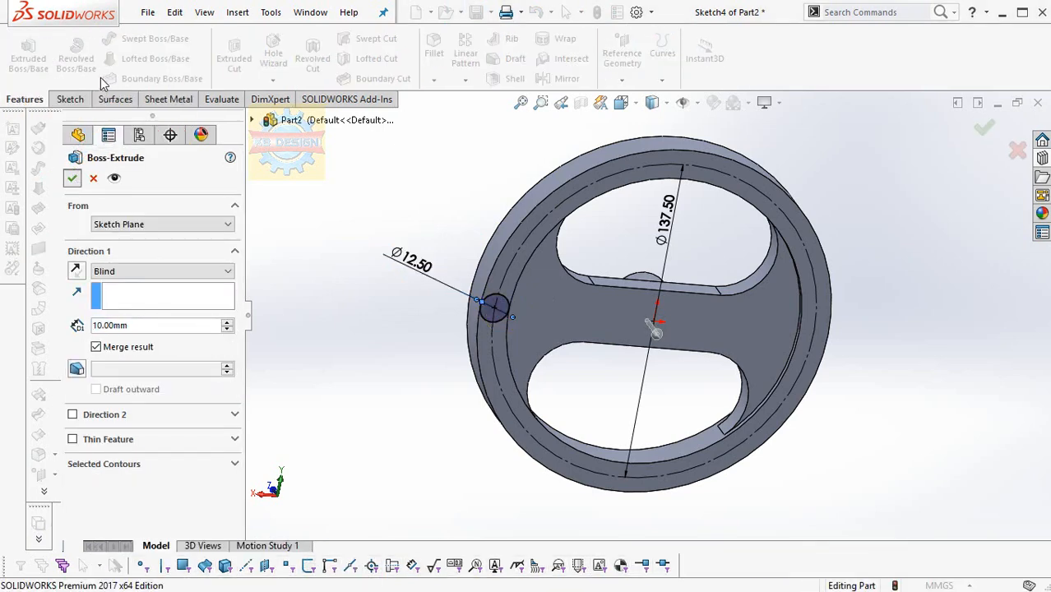
key(Return)
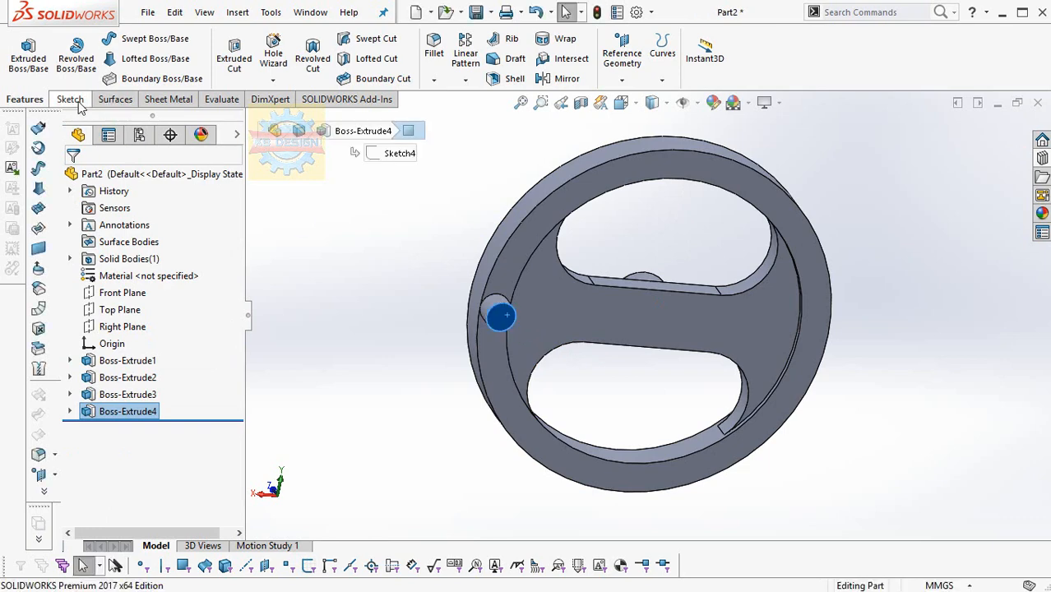
- Start a sketch on the new stub's end face and draw a concentric circle about 20 mm in diameter
click(70, 99)
click(20, 53)
click(131, 39)
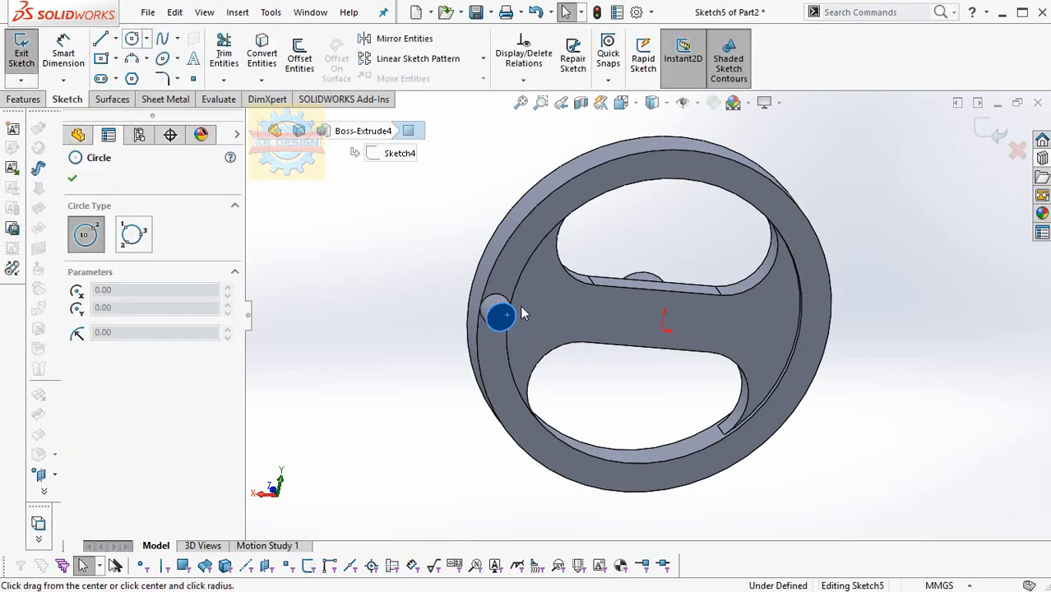
click(501, 316)
click(523, 316)
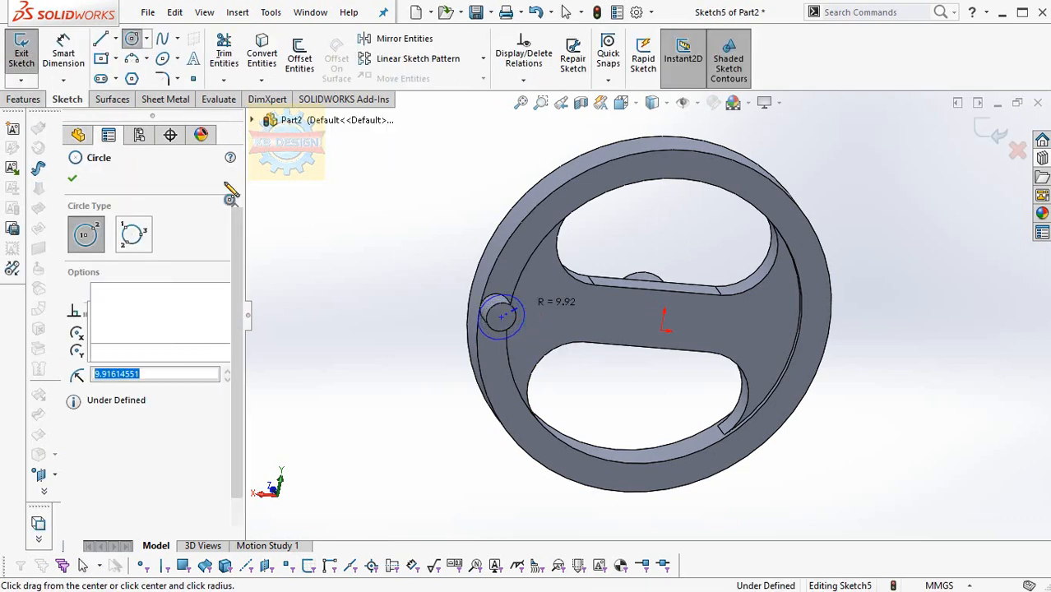
- Dimension the circle on the stub's end face to a diameter of 20 mm
click(65, 55)
click(521, 304)
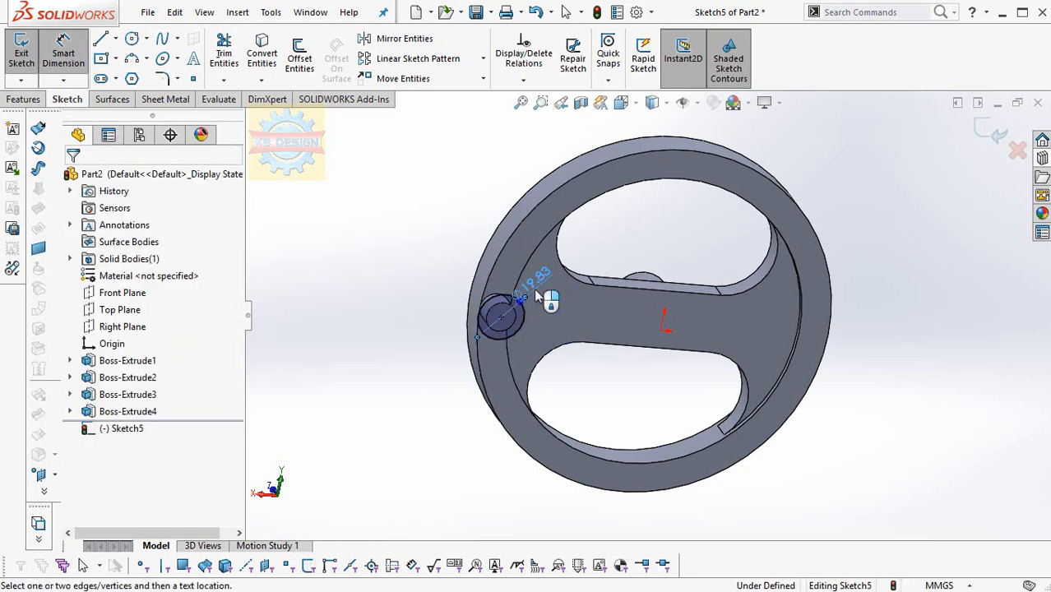
click(535, 292)
text(20)
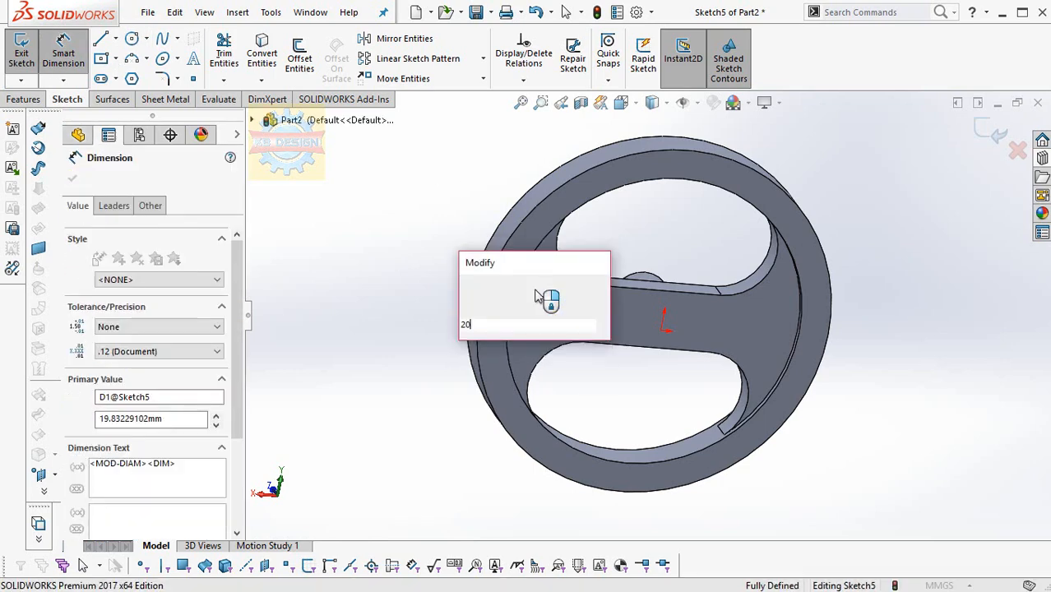
key(Escape)
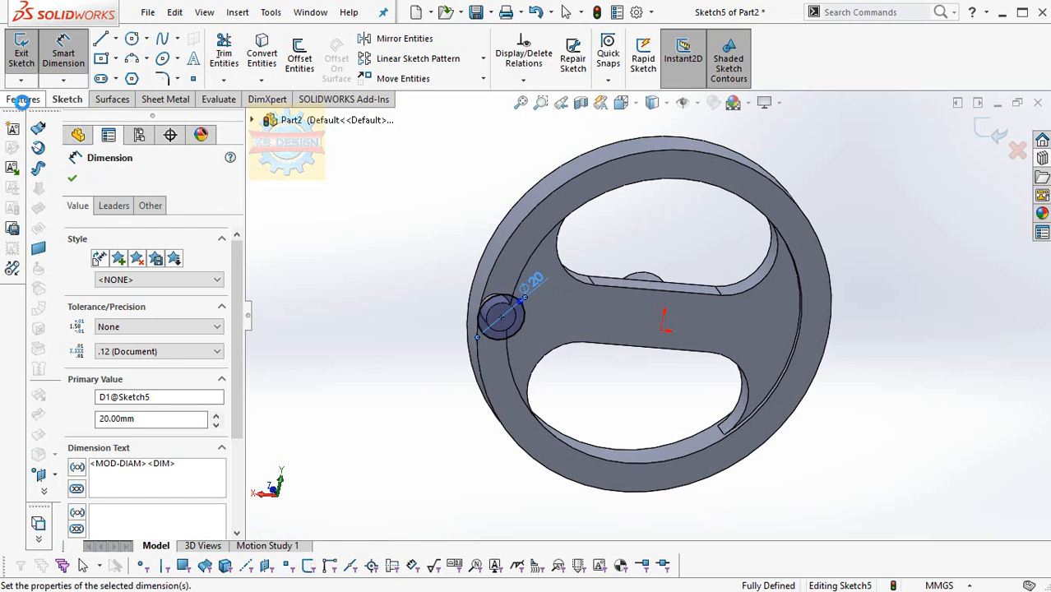
- Extrude the 20 mm circle 50 mm away from the wheel to form the handle grip
click(23, 99)
click(31, 66)
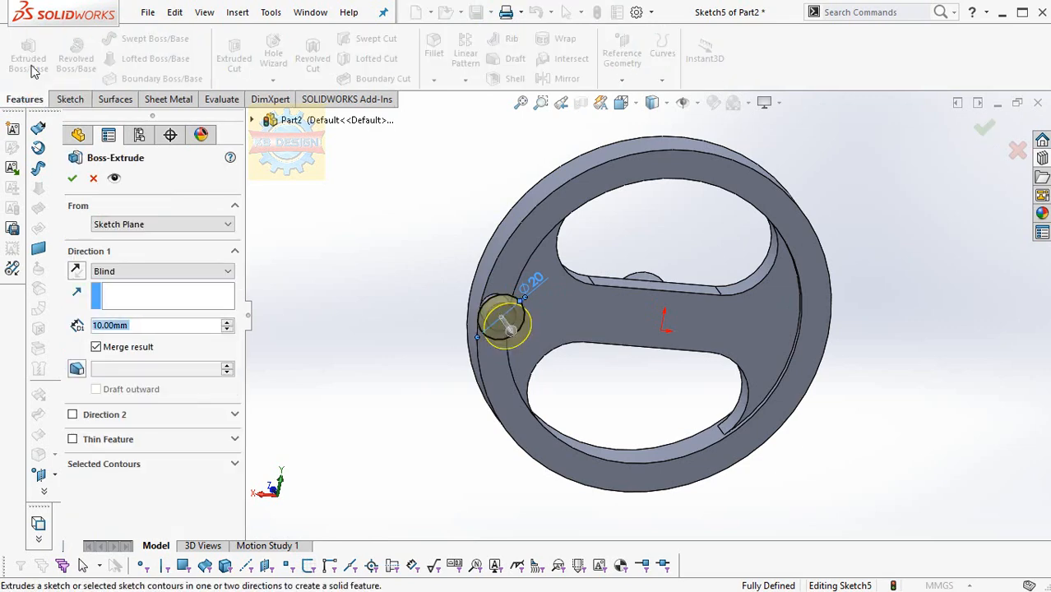
text(50)
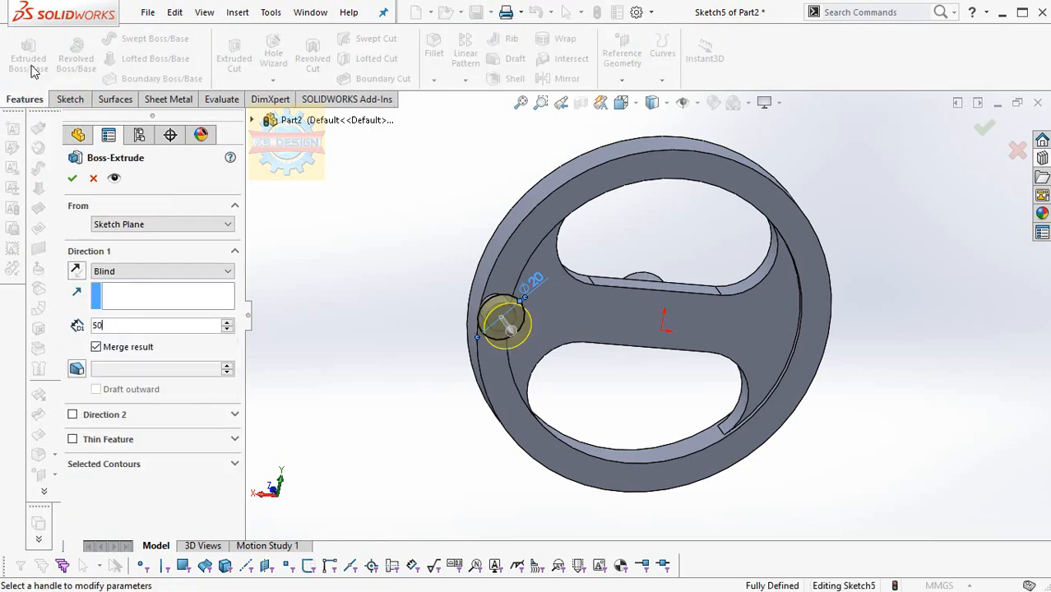
key(Return)
click(73, 179)
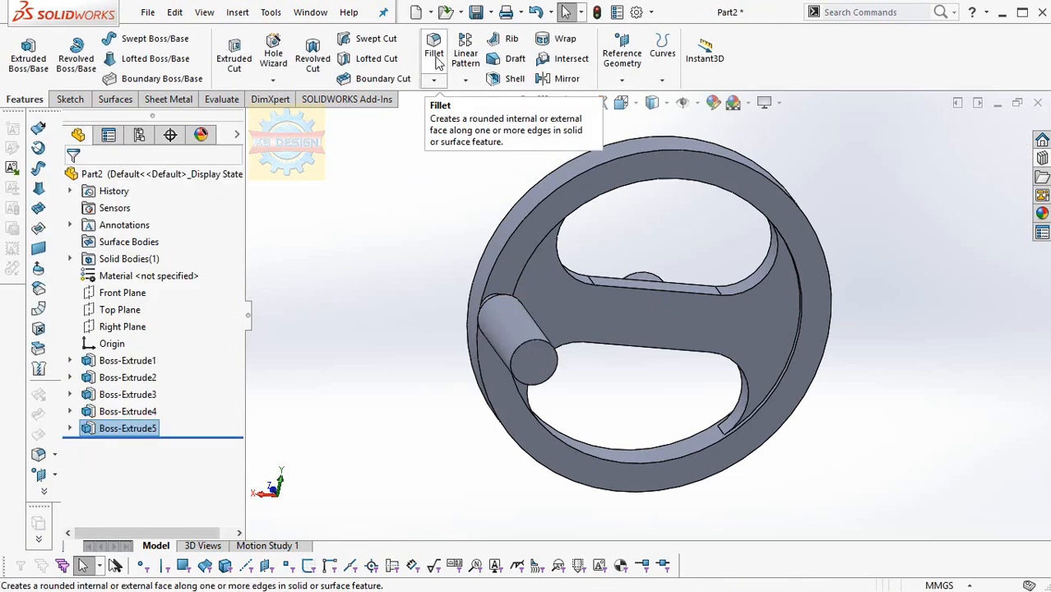
- Fillet the grip's free end edge and the stub's edge at the grip's inner end with a 10 mm radius
click(441, 69)
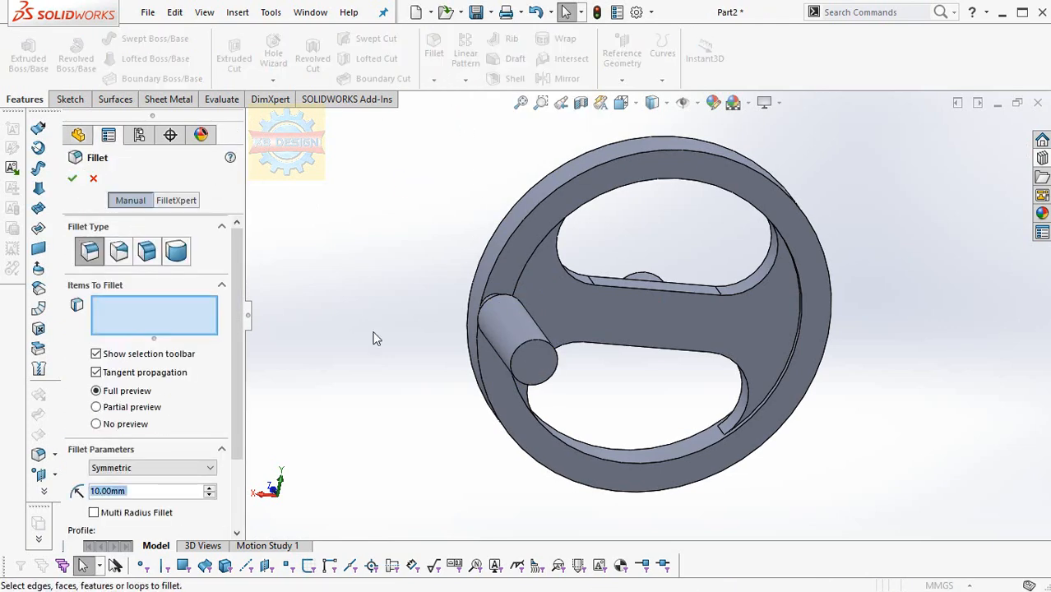
click(526, 350)
middle_drag(528, 352, 641, 373)
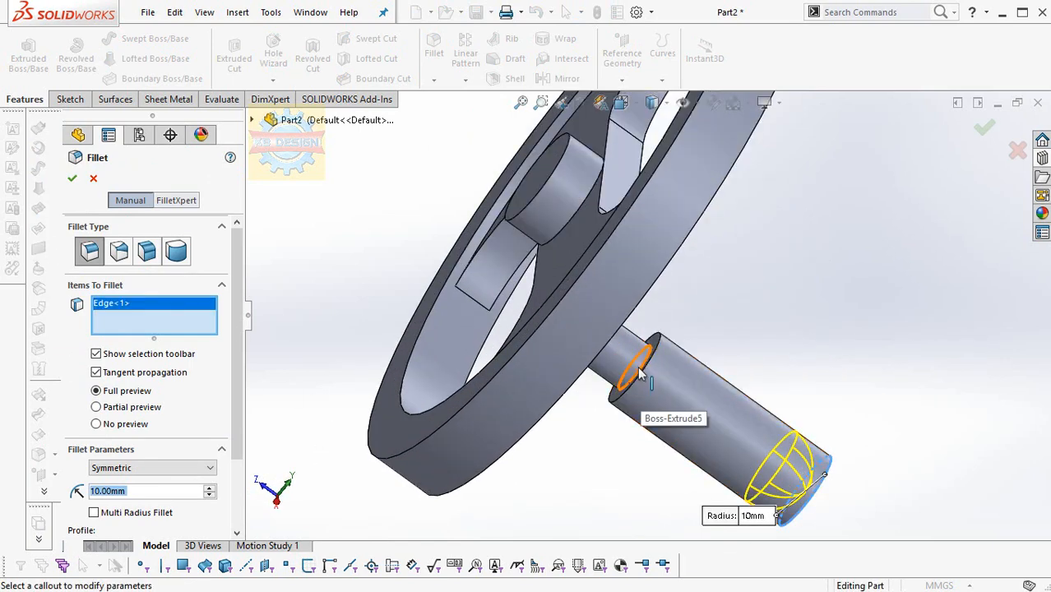
click(643, 374)
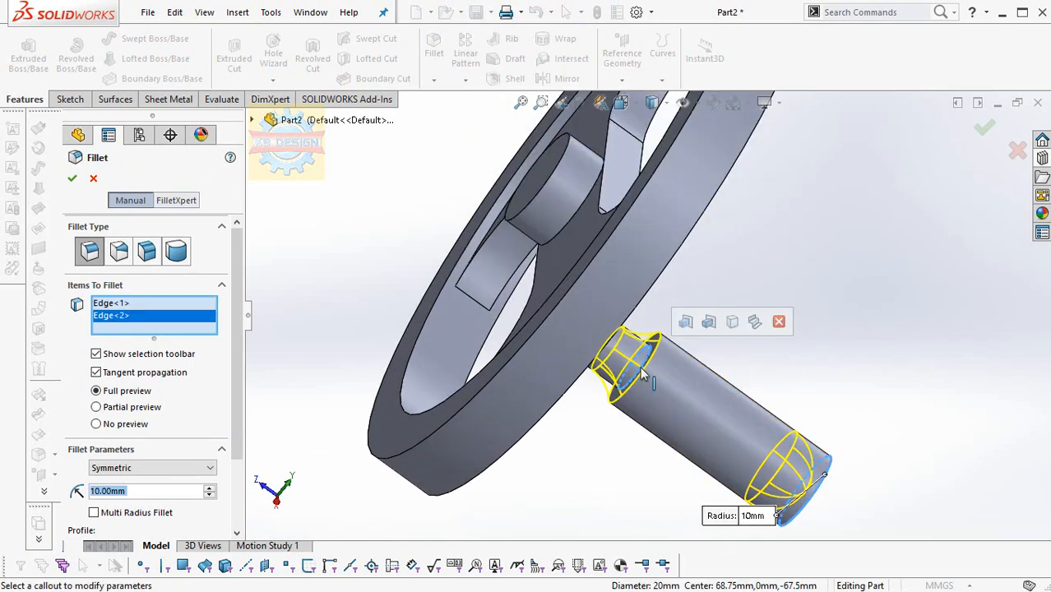
click(72, 179)
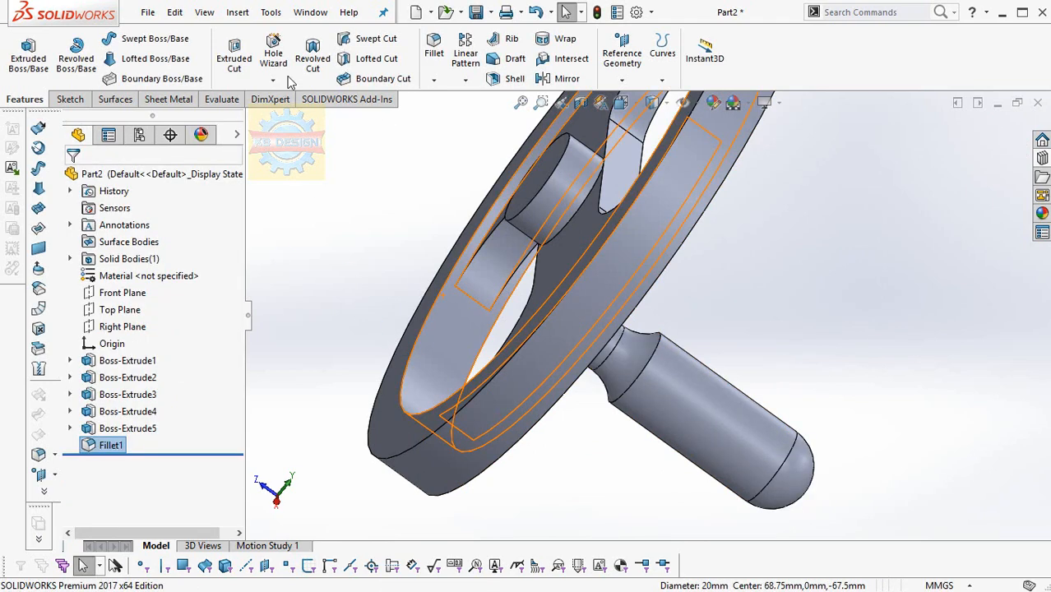
- Set up a 2 mm fillet on the stub's base edge, both outer edges of the ring and the web openings on the handle side
click(436, 51)
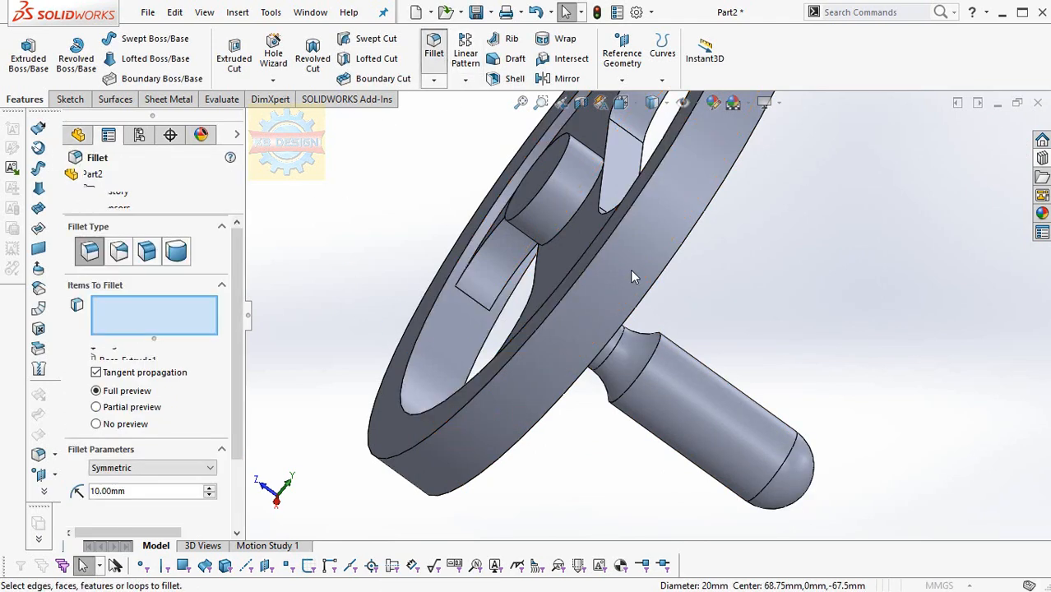
middle_drag(531, 343, 574, 295)
click(579, 351)
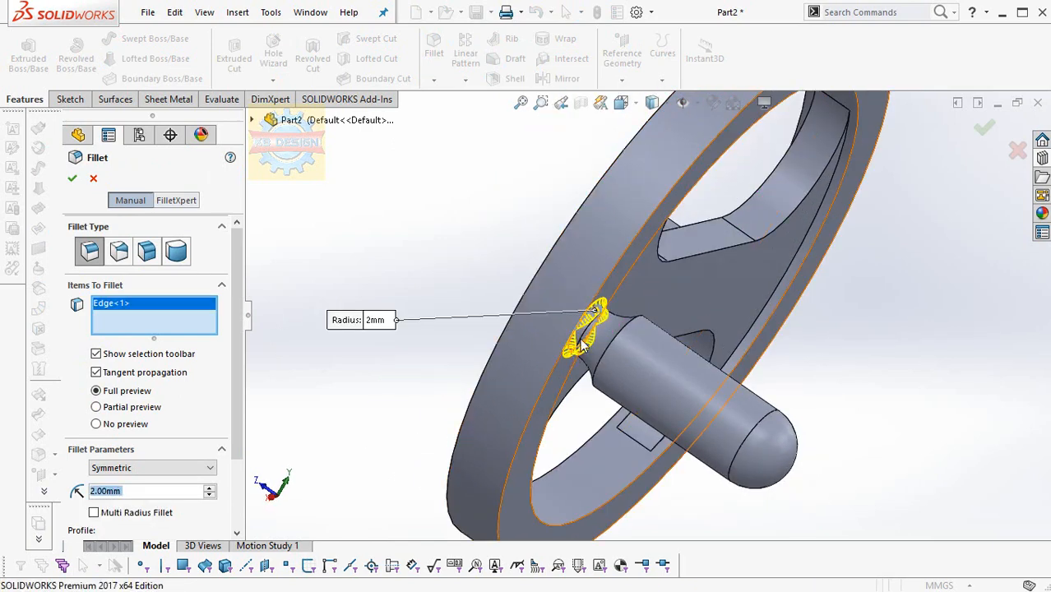
click(602, 286)
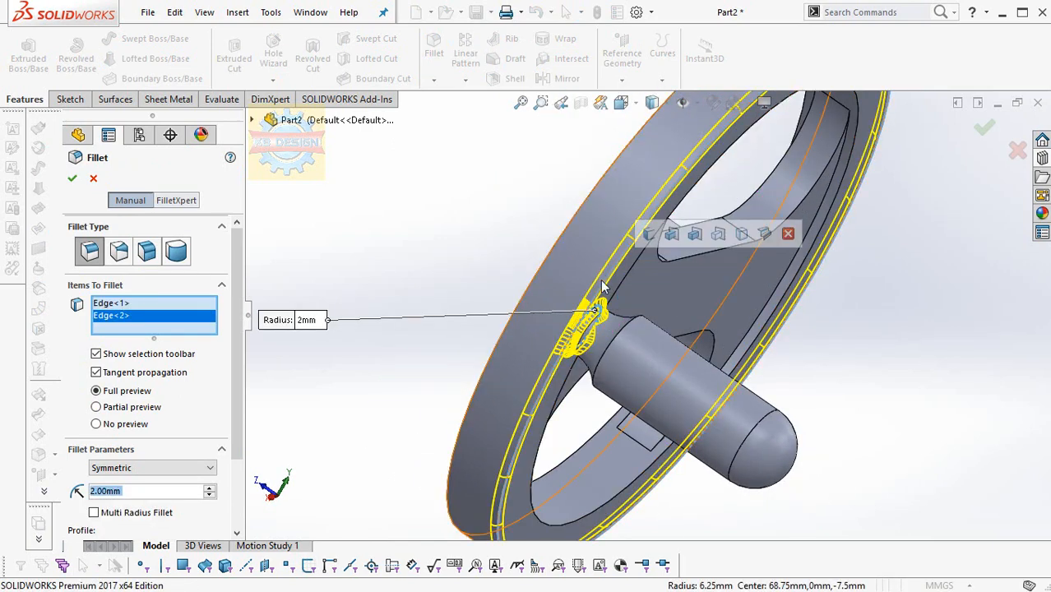
click(562, 227)
click(683, 259)
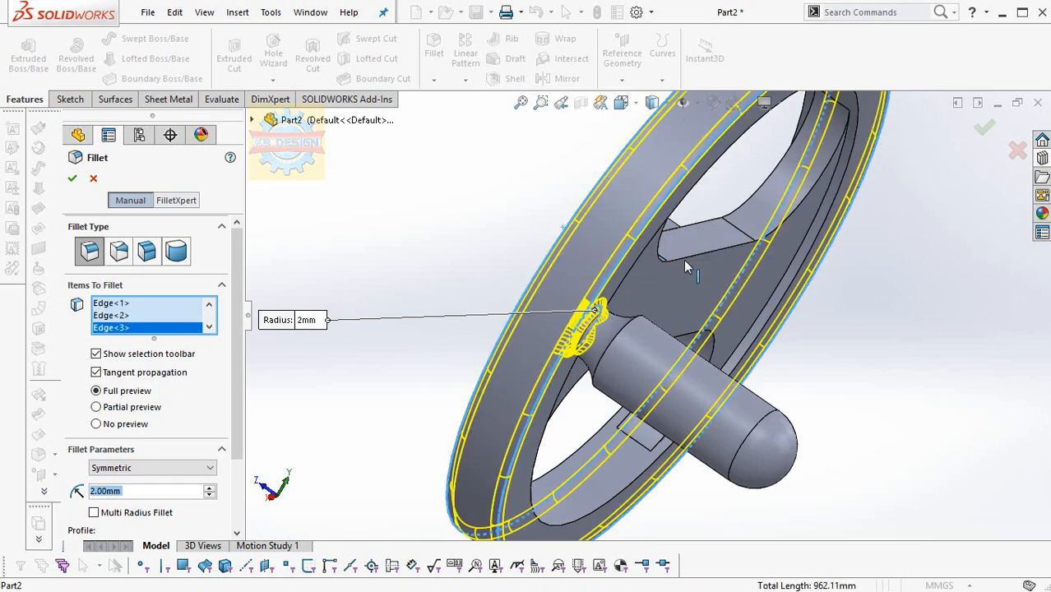
click(691, 337)
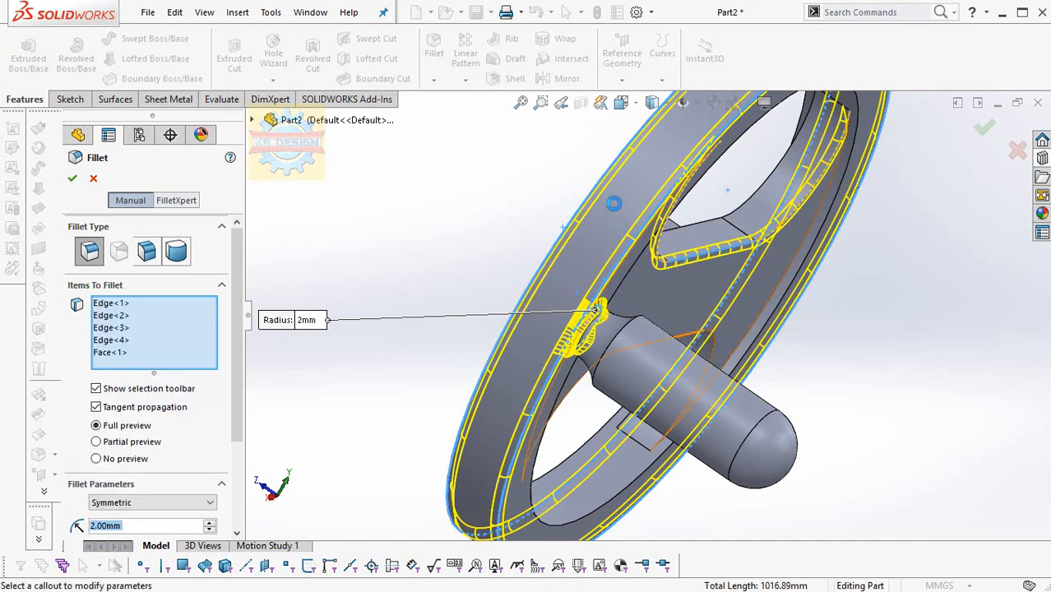
- Add the boss-side edges of both web openings and the boss's end edge to the 2 mm fillet and apply it
middle_drag(633, 218, 526, 181)
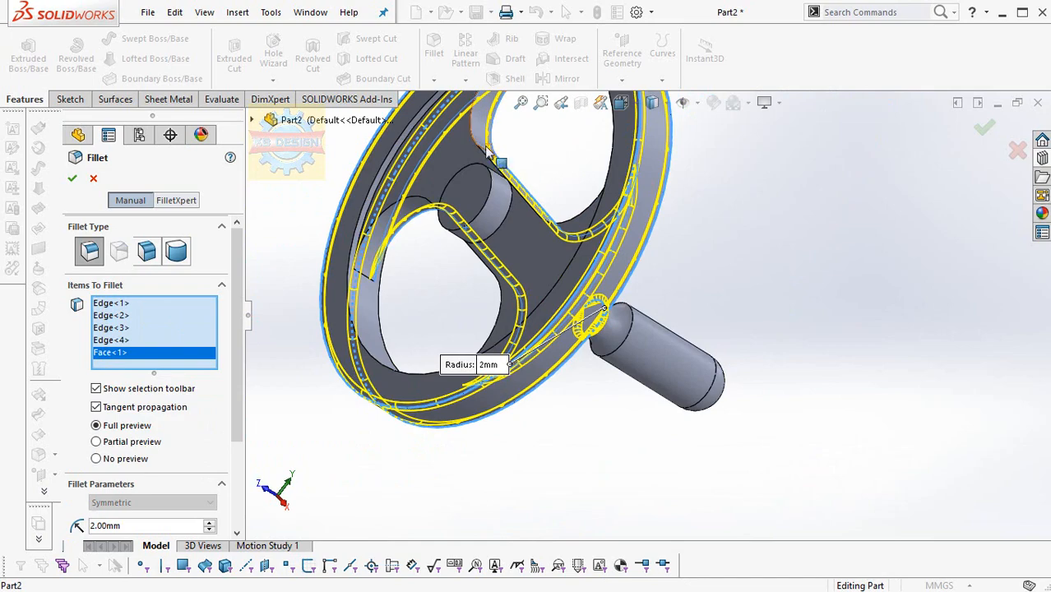
click(476, 253)
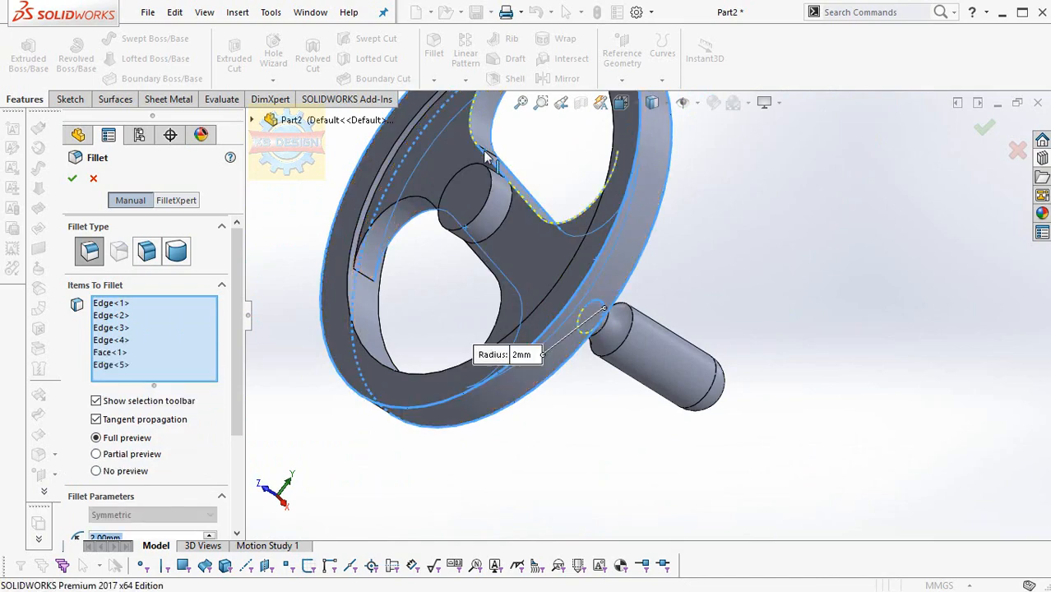
click(475, 254)
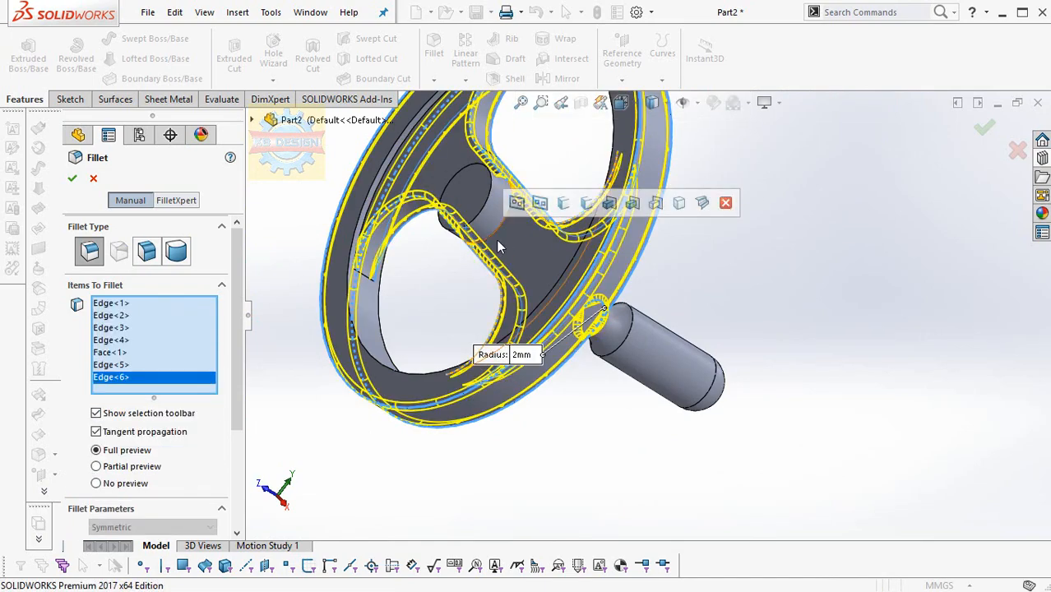
middle_drag(499, 245, 463, 238)
click(459, 238)
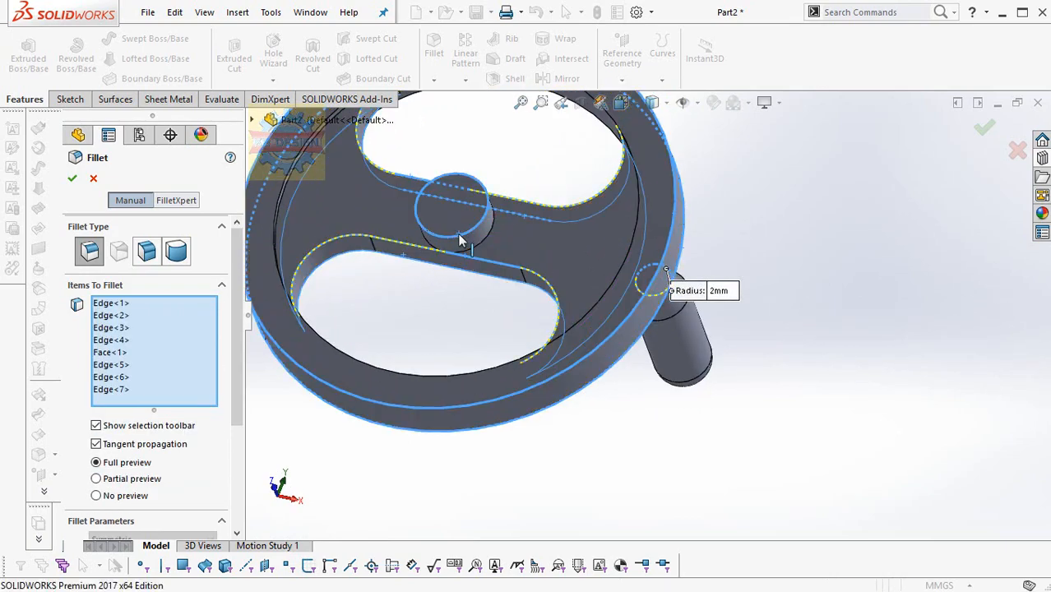
click(72, 179)
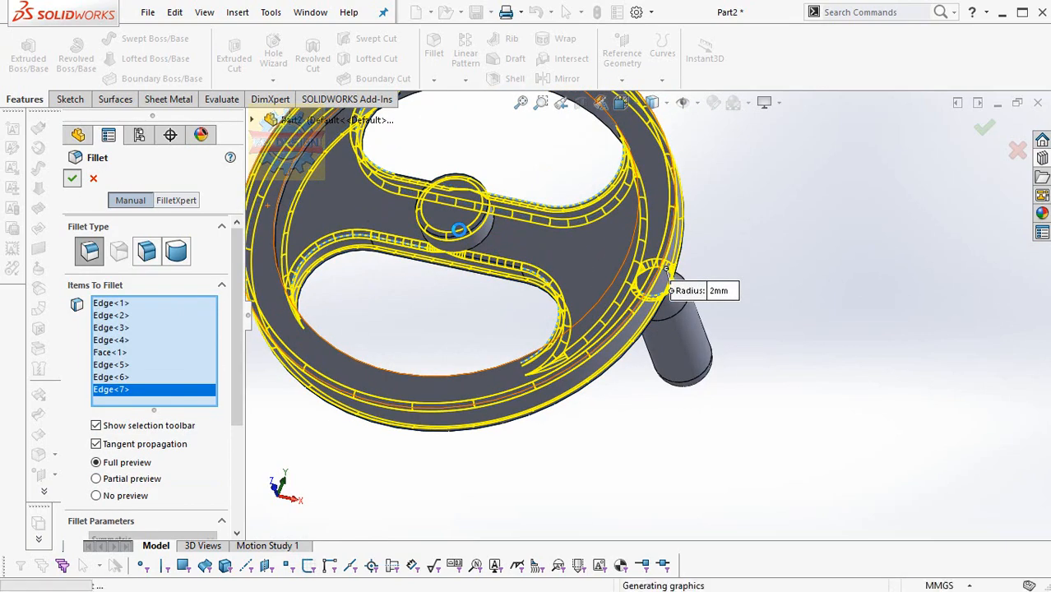
- Edit the 2 mm fillet to include the ring's inner edge on the boss side
right_click(115, 463)
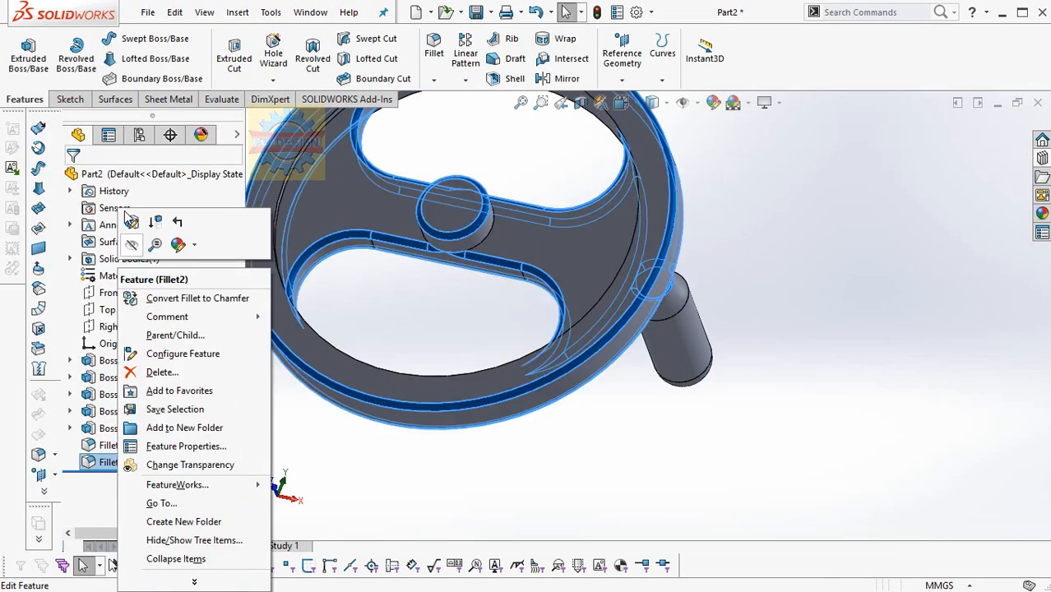
click(131, 224)
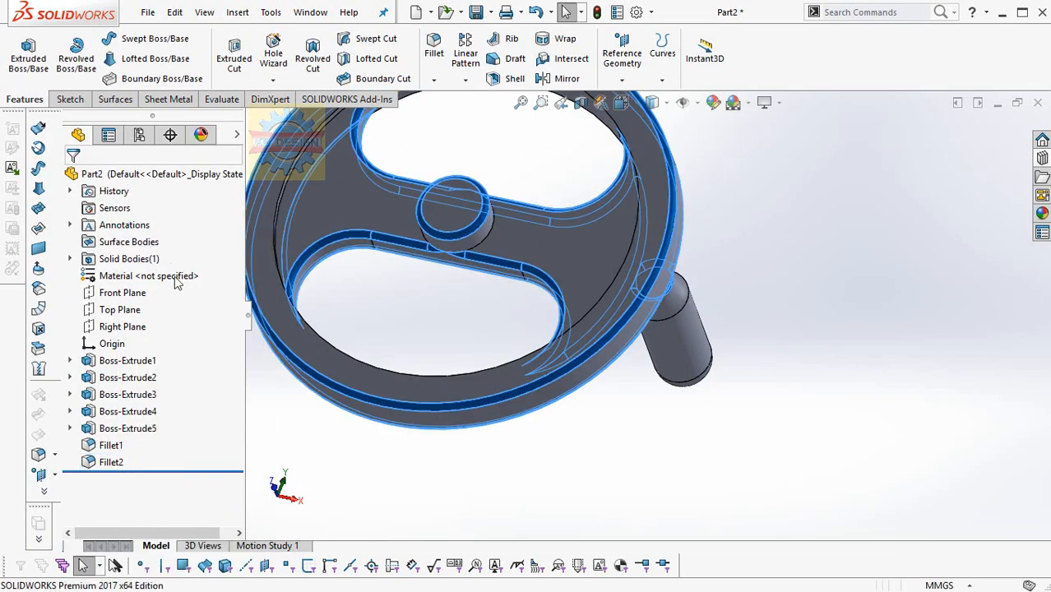
click(360, 370)
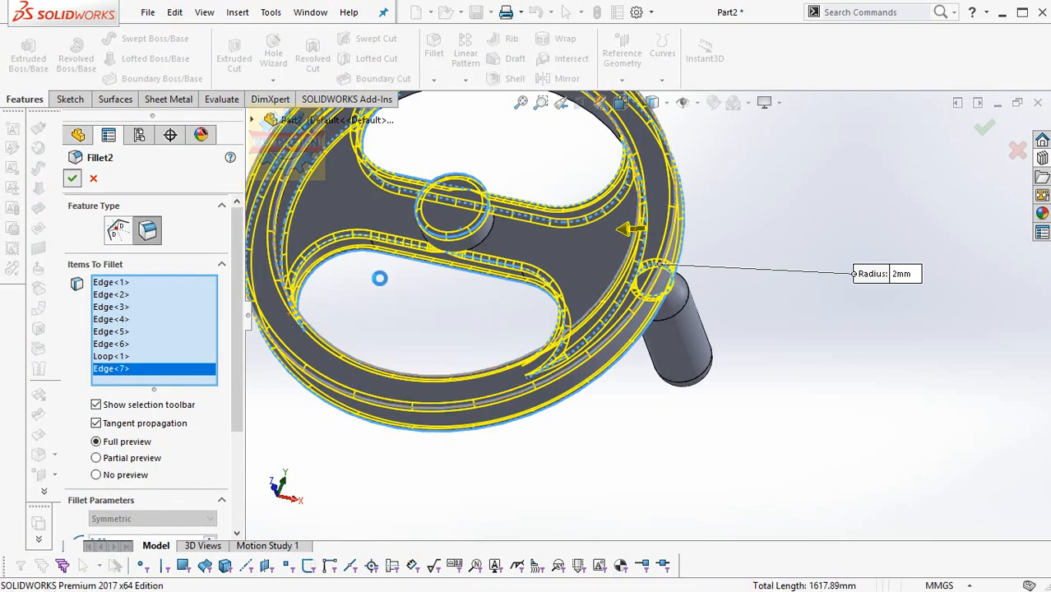
- Try adding the ring's inner edge on the handle side to the 2 mm fillet, and remove it from the selection
middle_drag(540, 256, 580, 225)
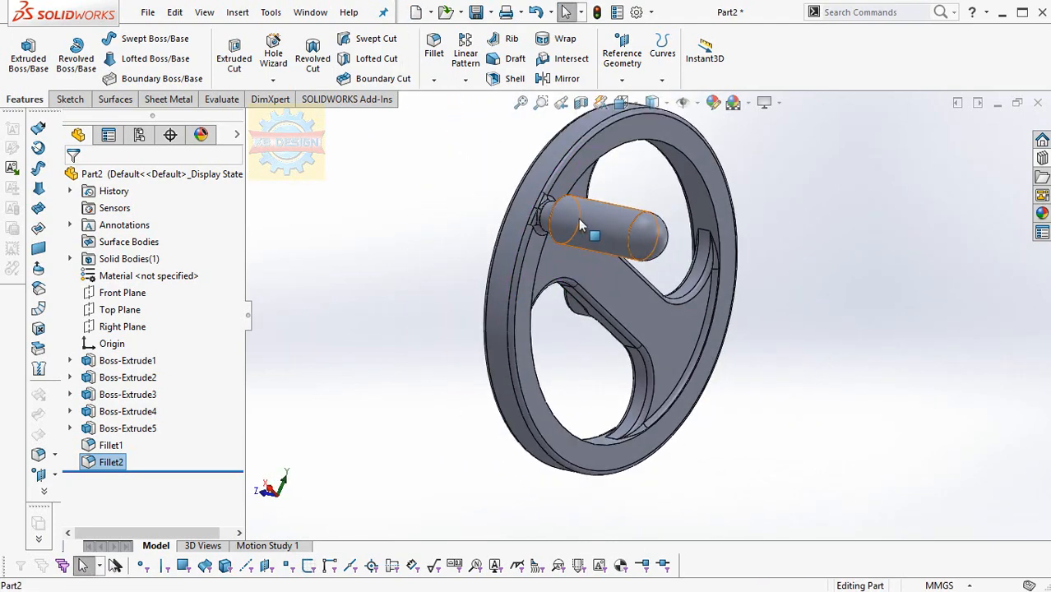
right_click(97, 464)
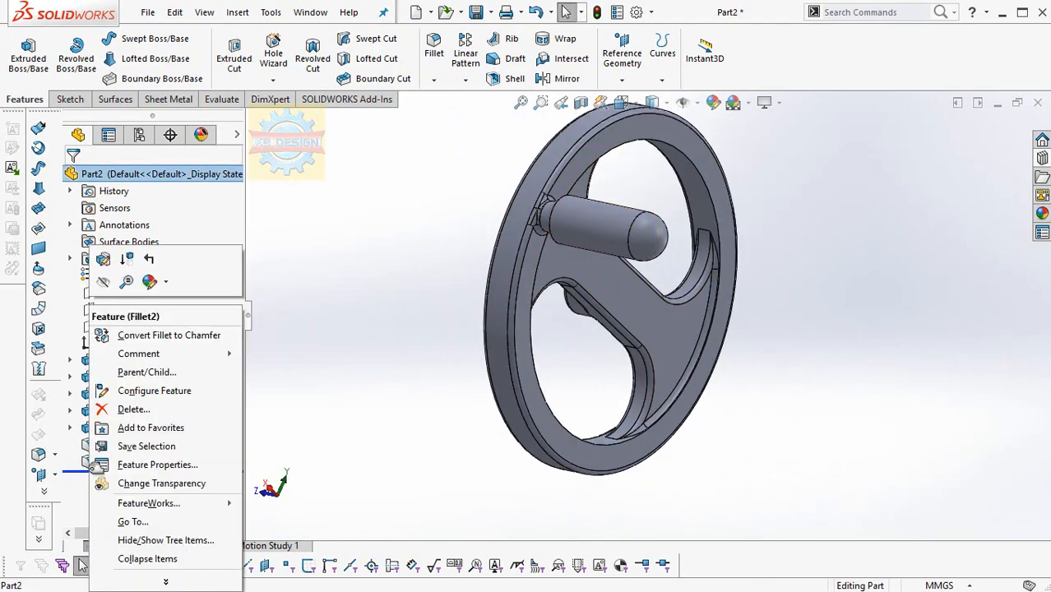
click(107, 258)
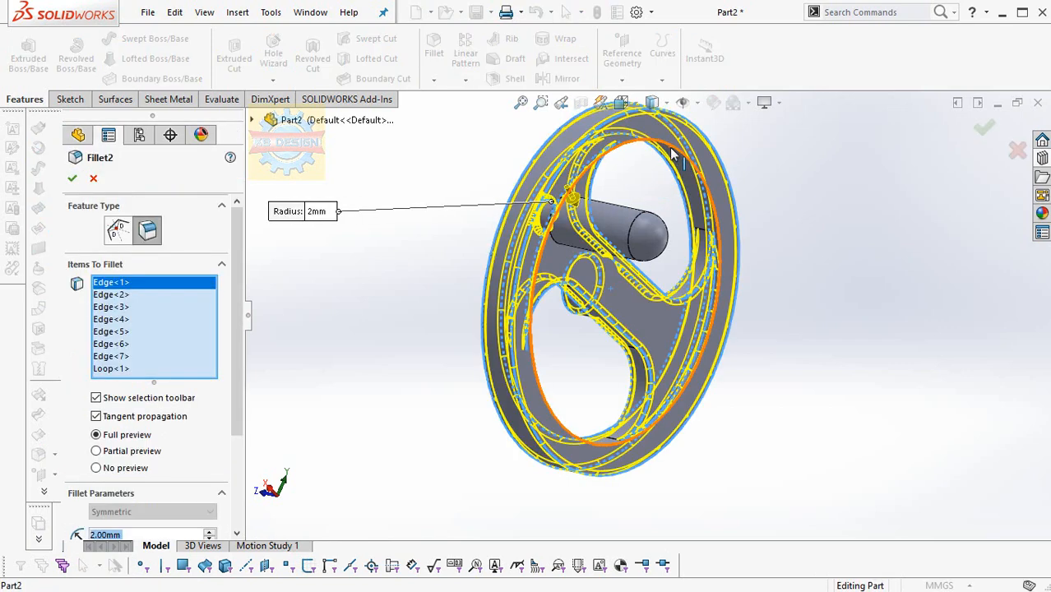
click(668, 158)
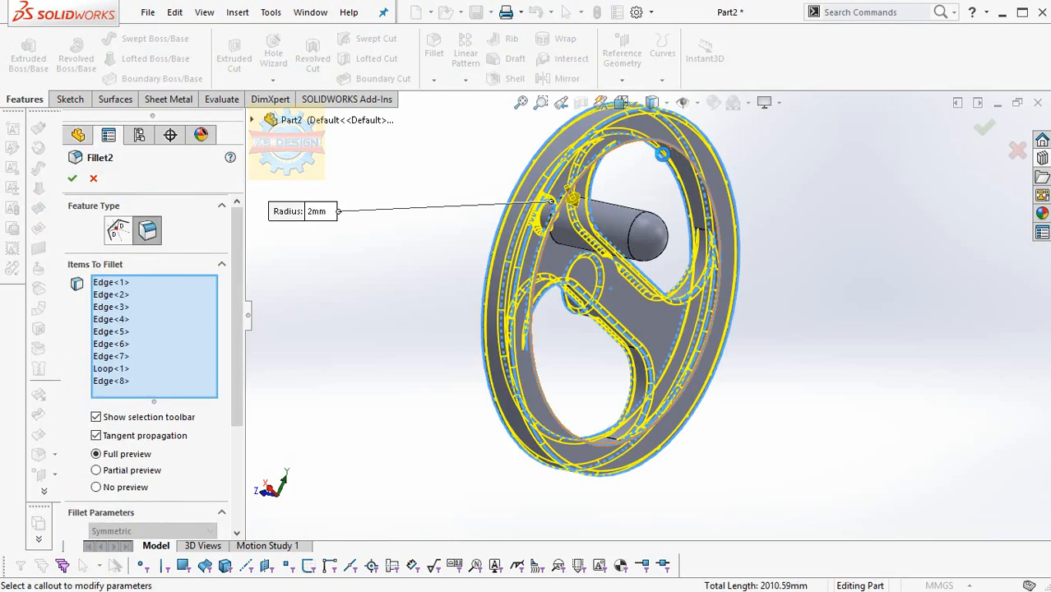
right_click(121, 384)
click(157, 408)
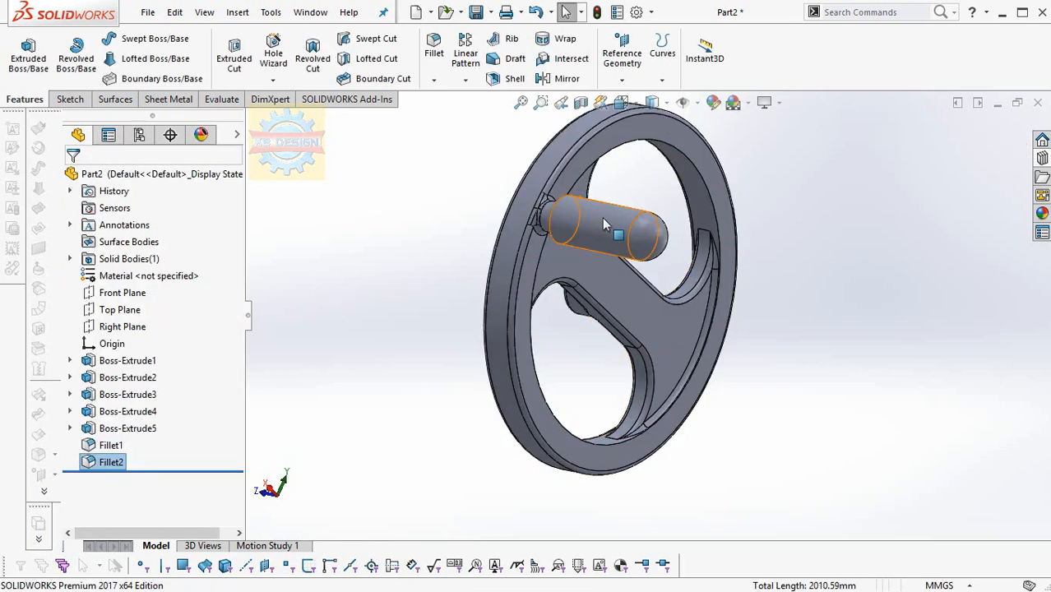
- Start a sketch on the boss's end face and draw a centre rectangle about 8.6 by 8.7 mm at the origin
middle_drag(662, 292, 575, 271)
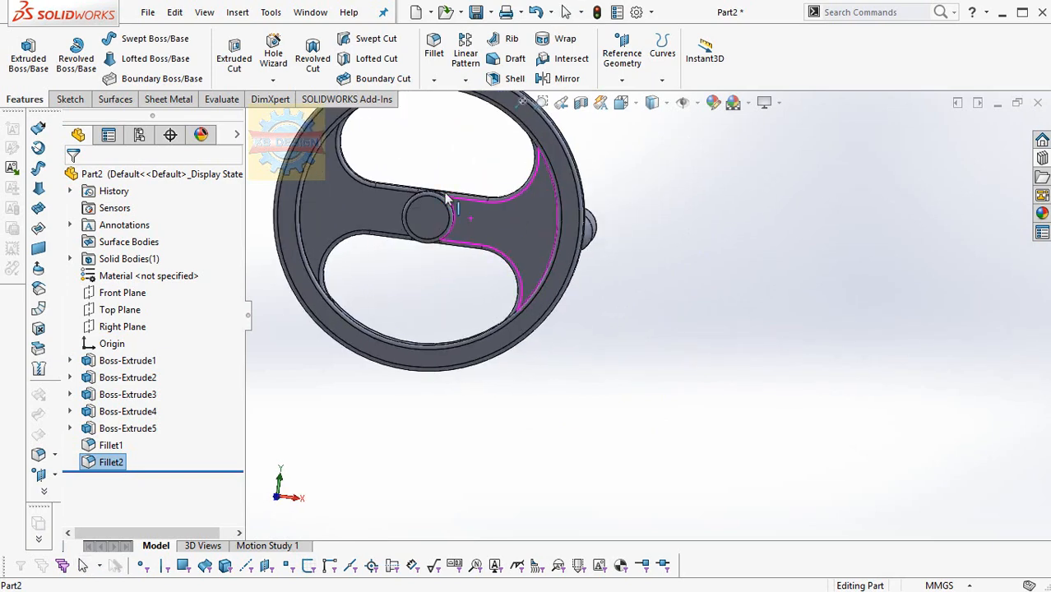
click(422, 213)
click(490, 169)
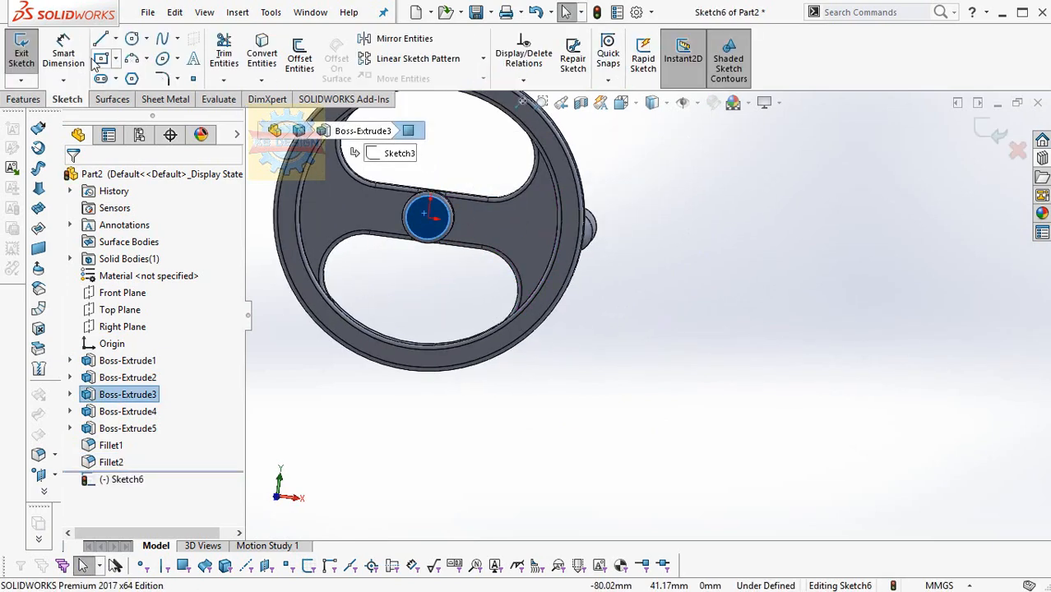
click(428, 217)
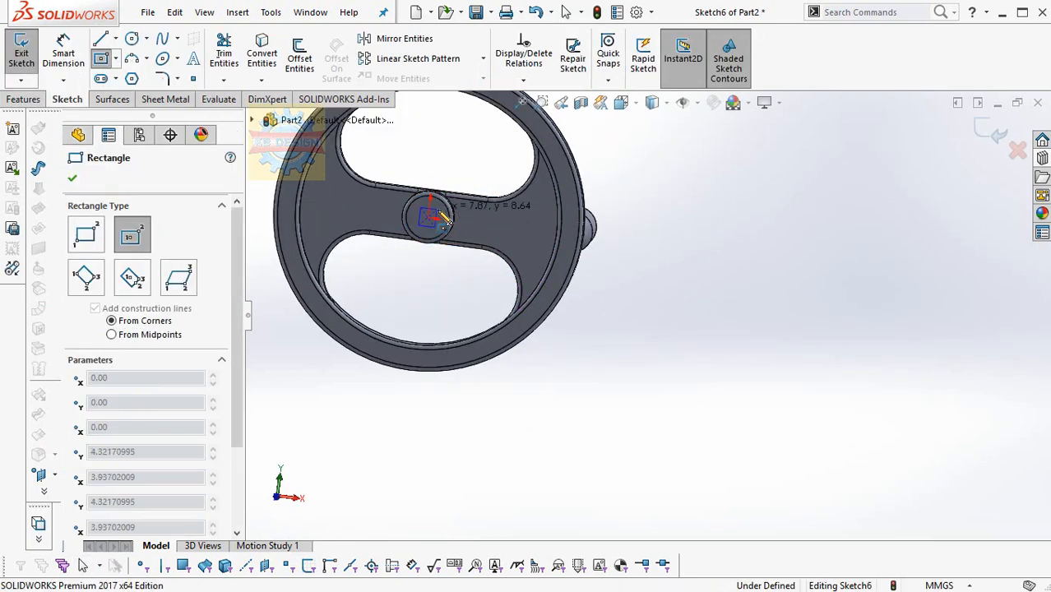
click(438, 209)
scroll(397, 183, down, 6)
key(Escape)
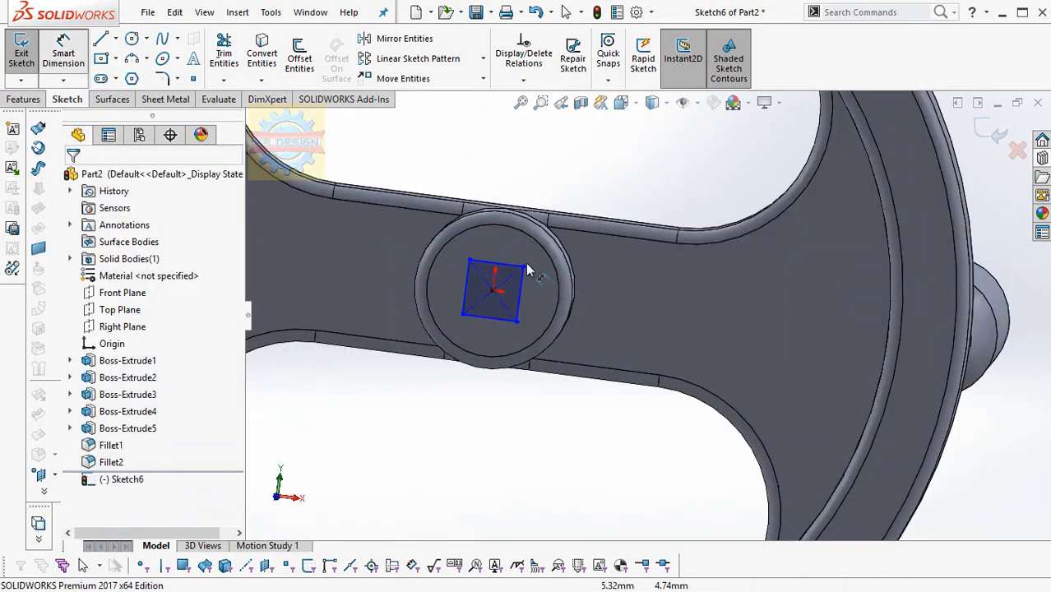
- Dimension two adjacent sides of the rectangle to 10 mm each, making it a 10 mm square
click(517, 233)
click(519, 184)
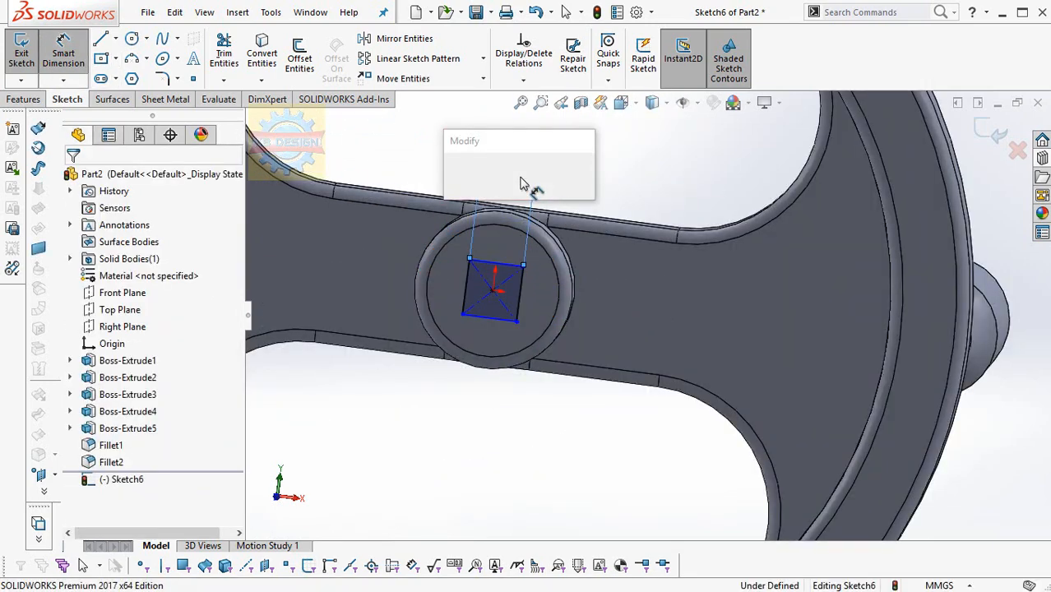
key(Return)
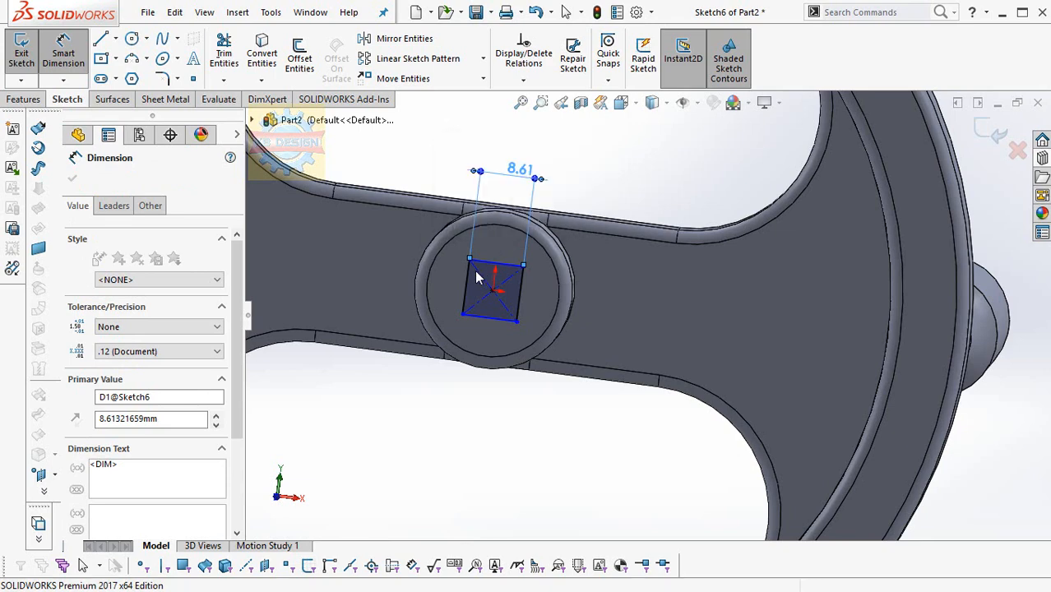
click(465, 280)
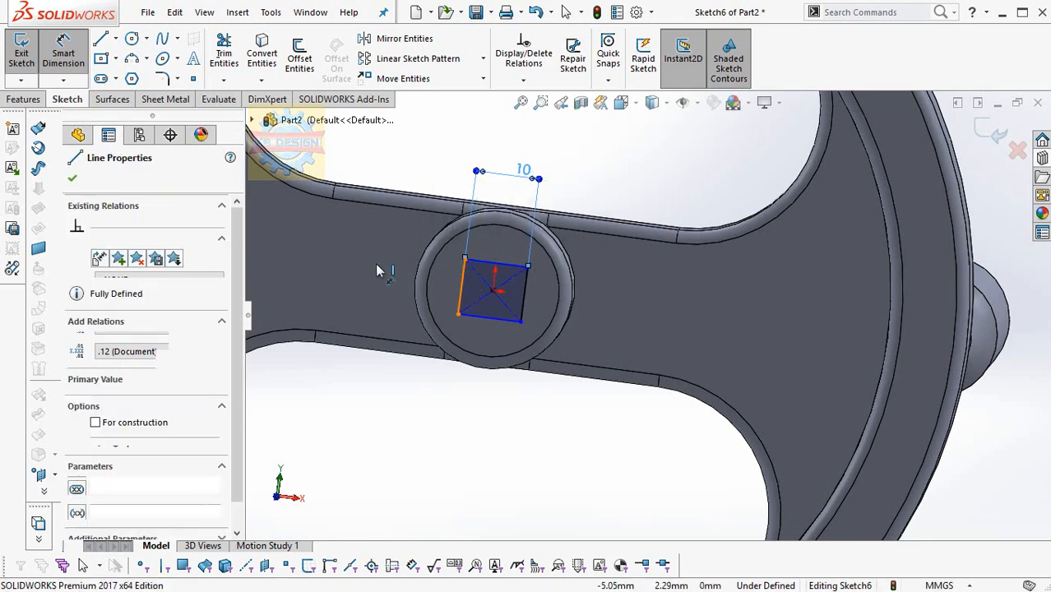
click(377, 271)
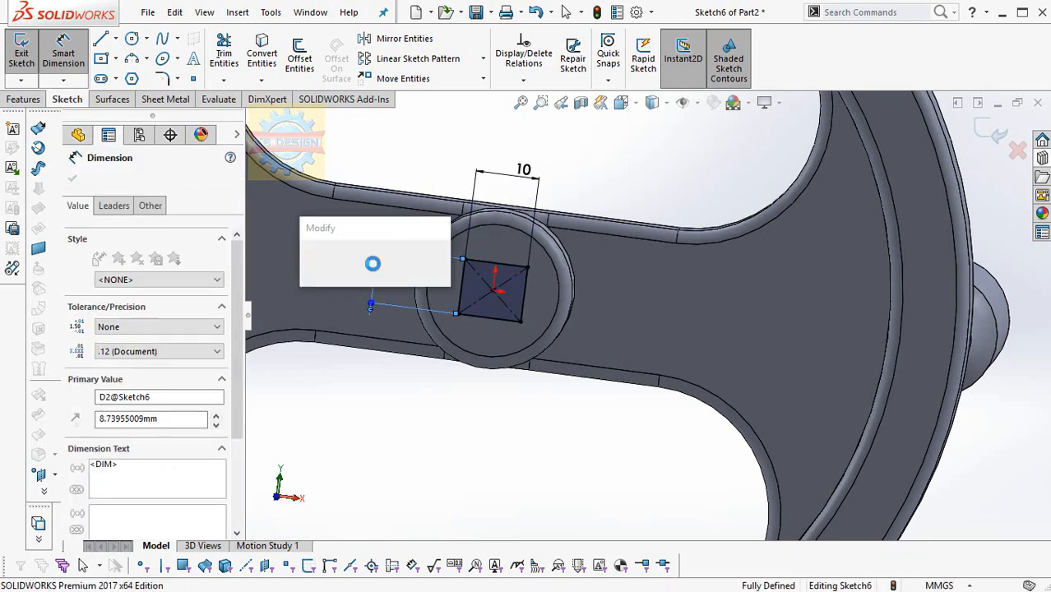
text(10)
key(Return)
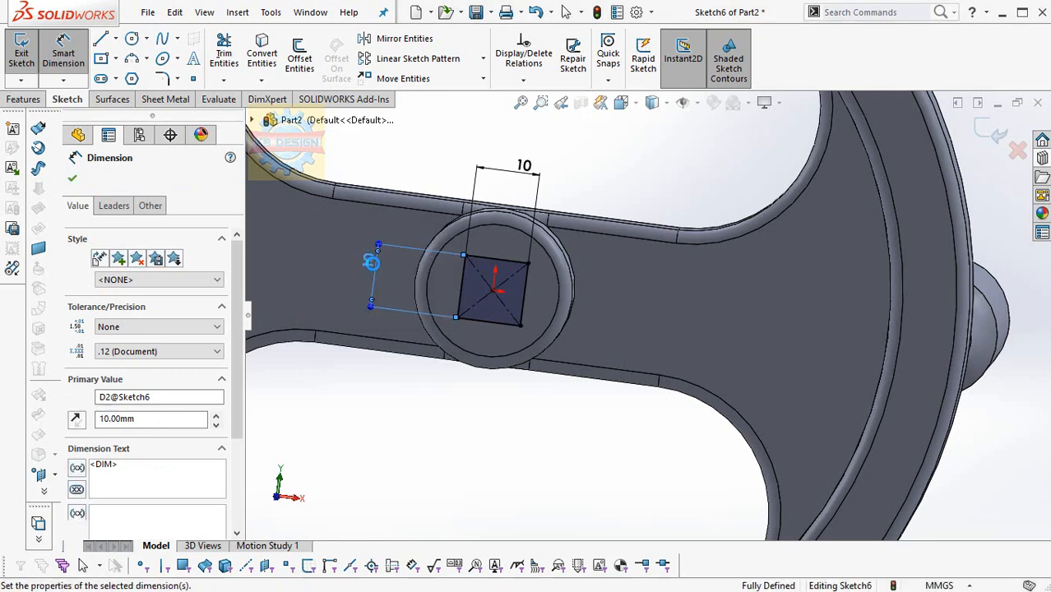
- Round all four corners of the square with a 1 mm sketch fillet
click(164, 78)
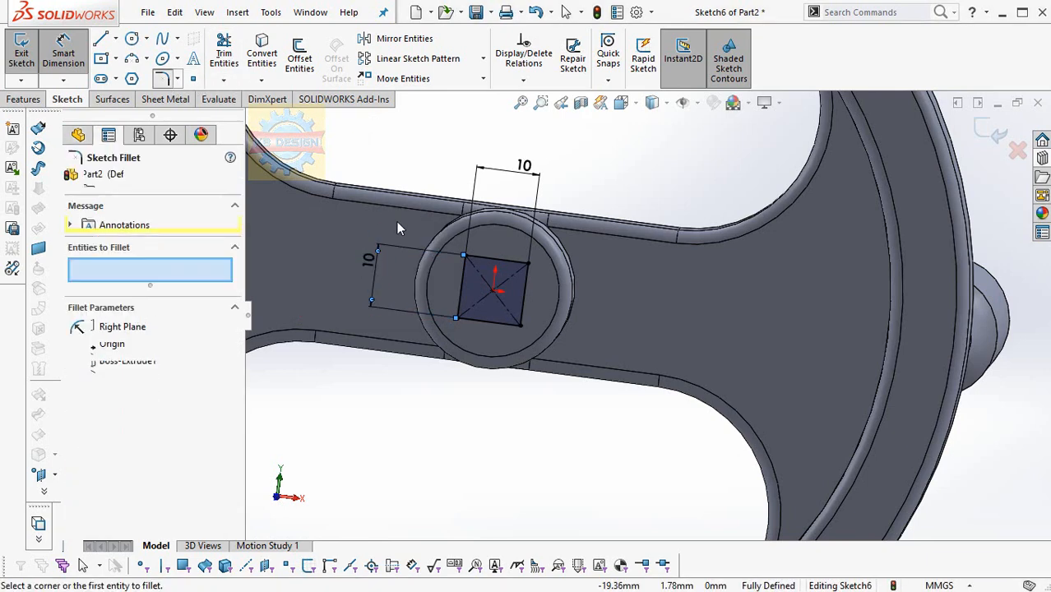
text(1.00mm)
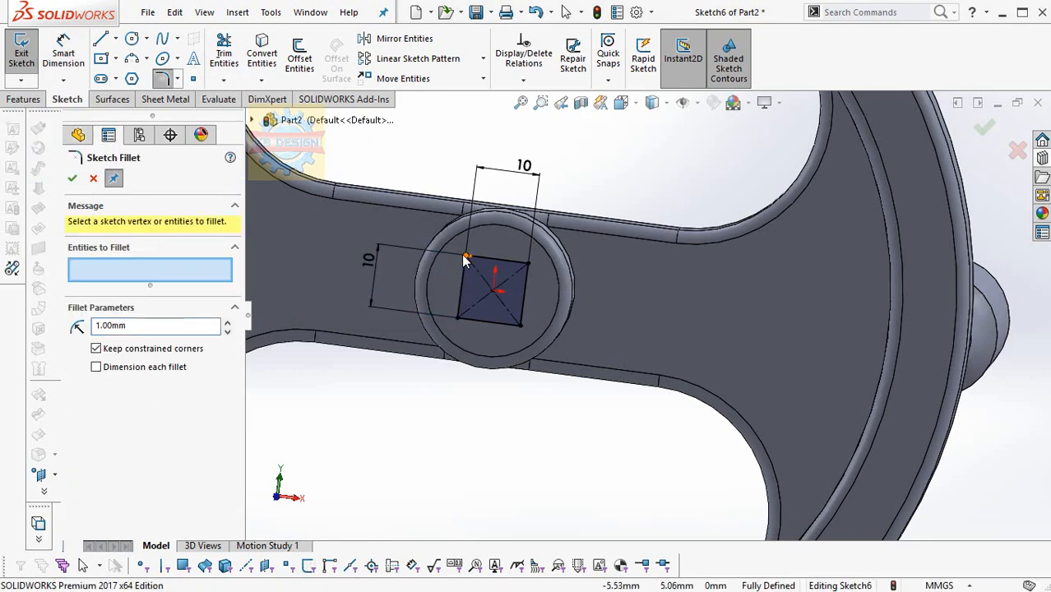
click(465, 260)
click(460, 316)
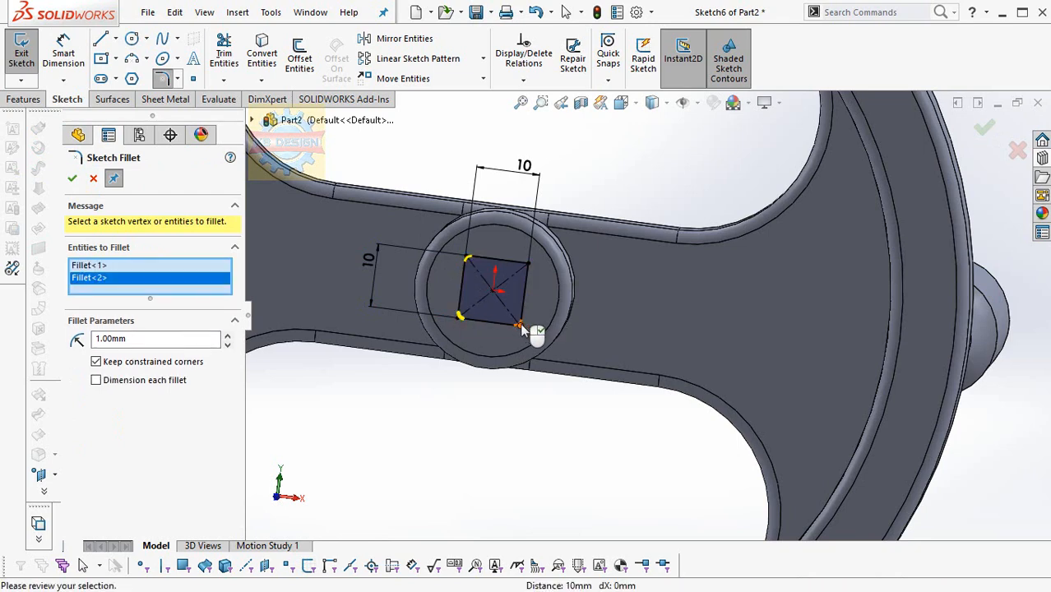
click(520, 325)
click(526, 264)
click(74, 178)
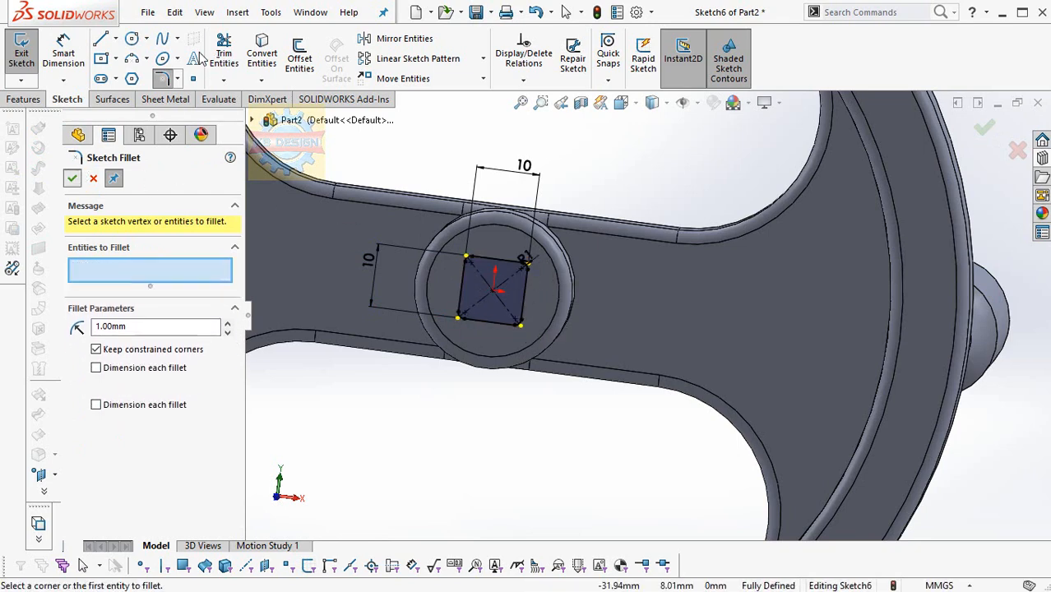
- Leave the sketch fillet and cut the rounded square into the boss with Extruded Cut
click(33, 101)
click(95, 179)
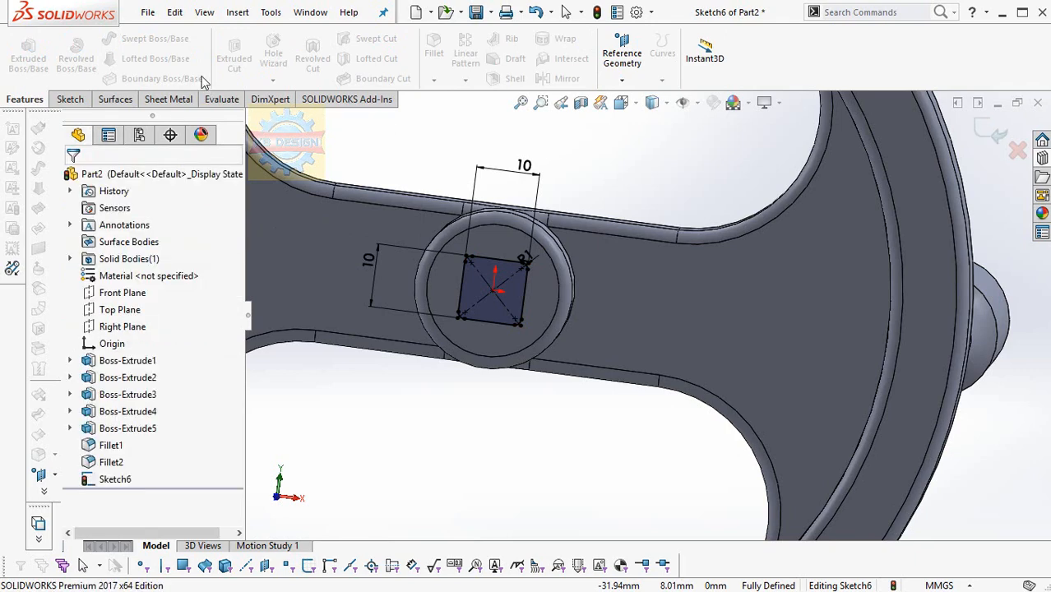
click(234, 66)
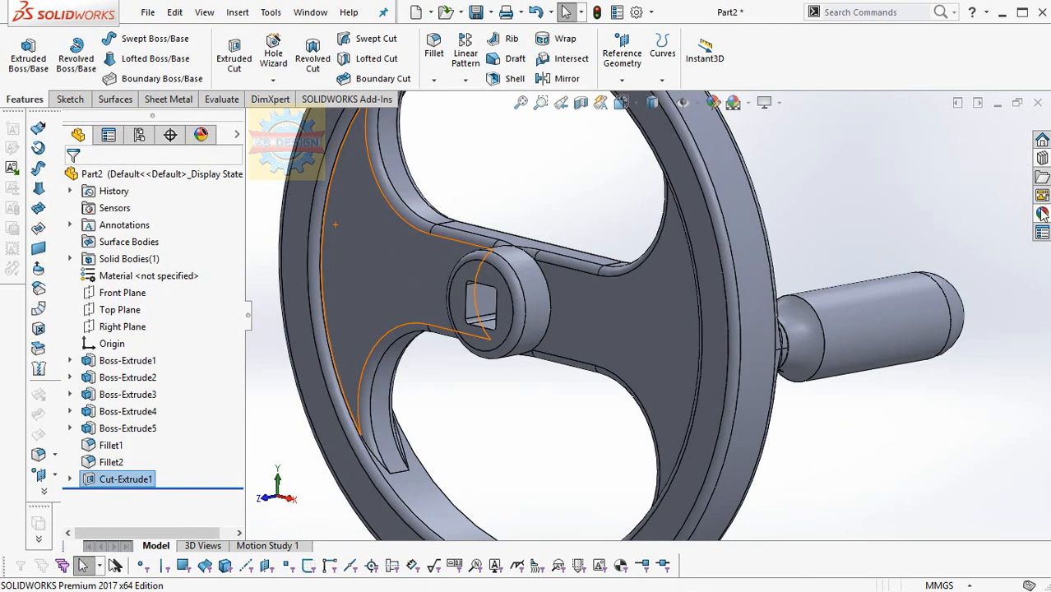
click(1042, 214)
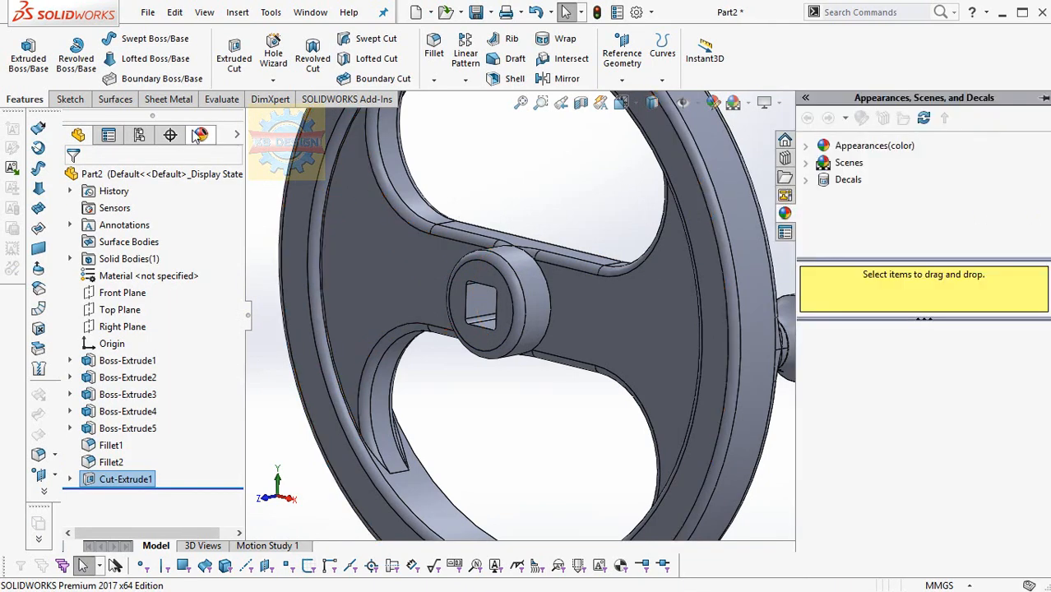
click(201, 134)
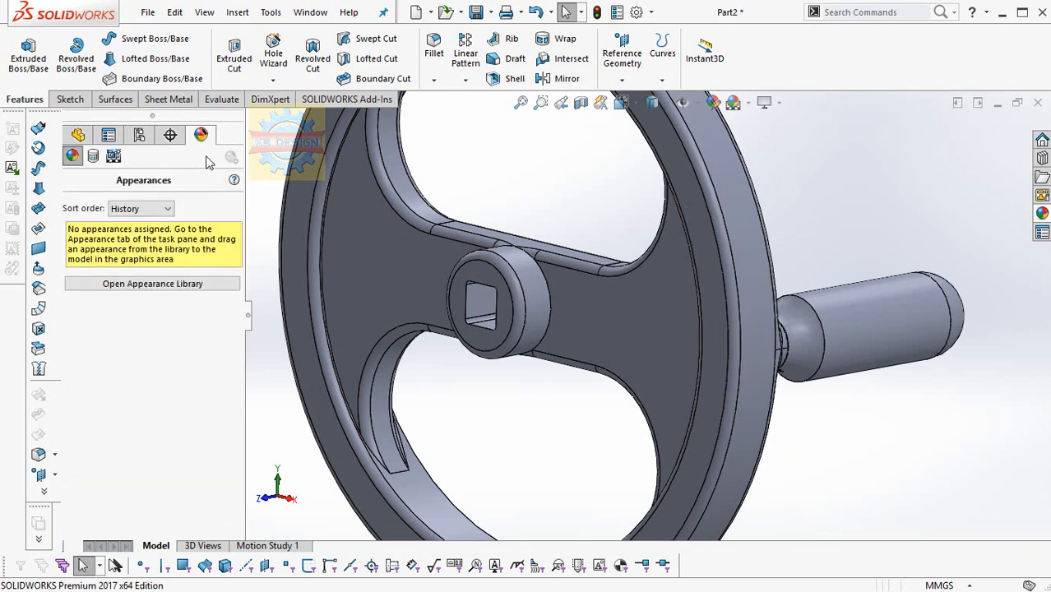
click(251, 315)
click(66, 315)
click(76, 136)
- Apply dark grey from the standard colour palette to the whole part and collapse the feature tree
click(236, 135)
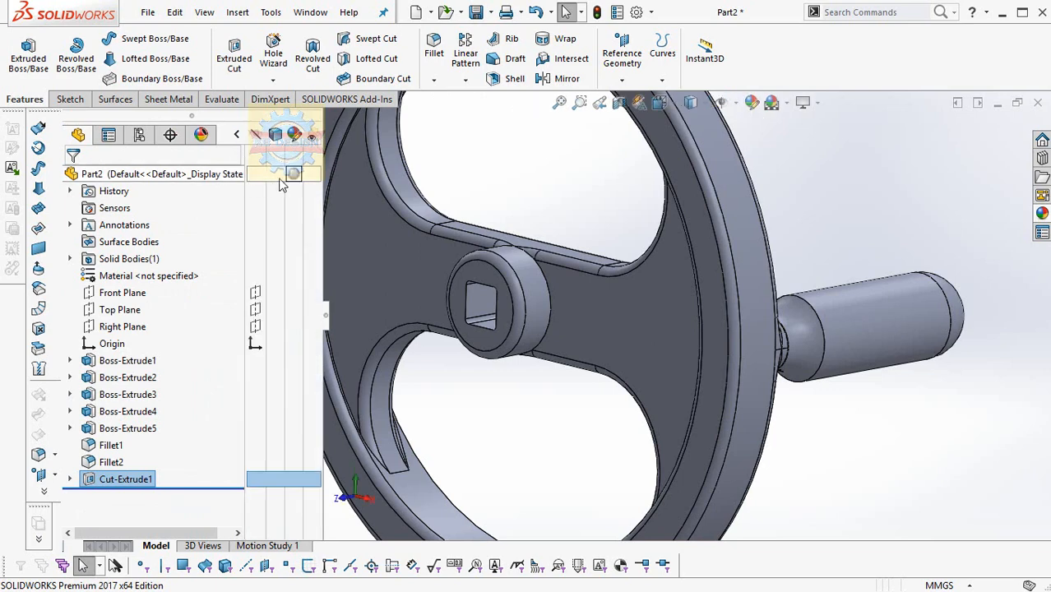
click(289, 177)
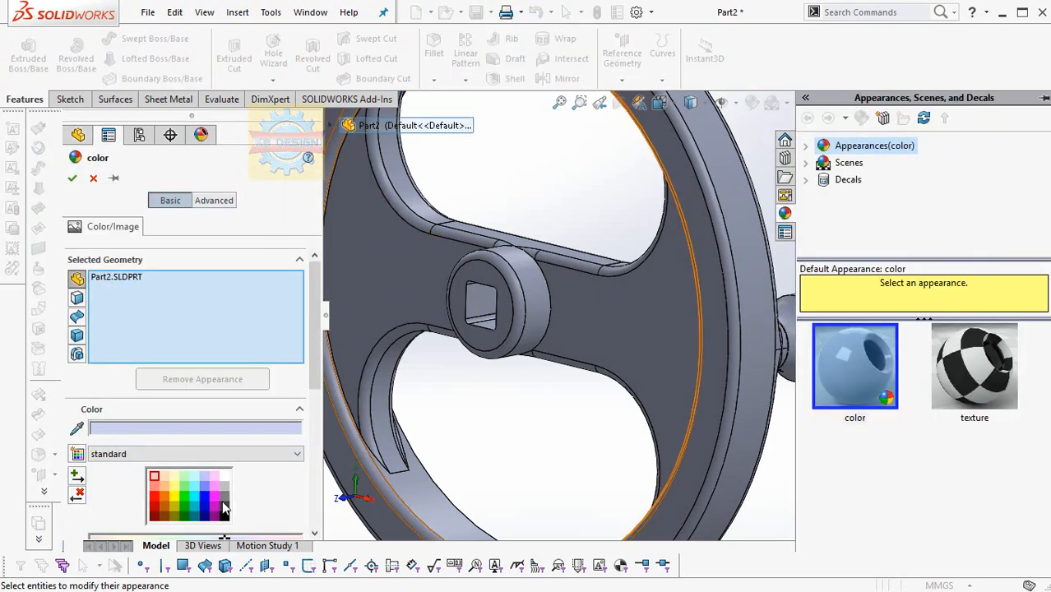
click(223, 510)
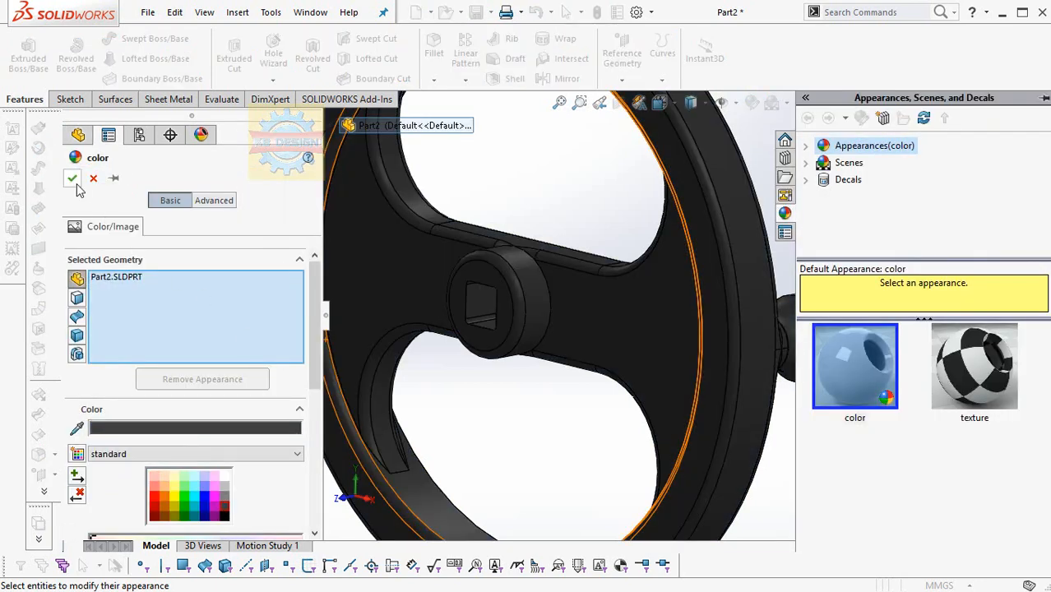
click(72, 178)
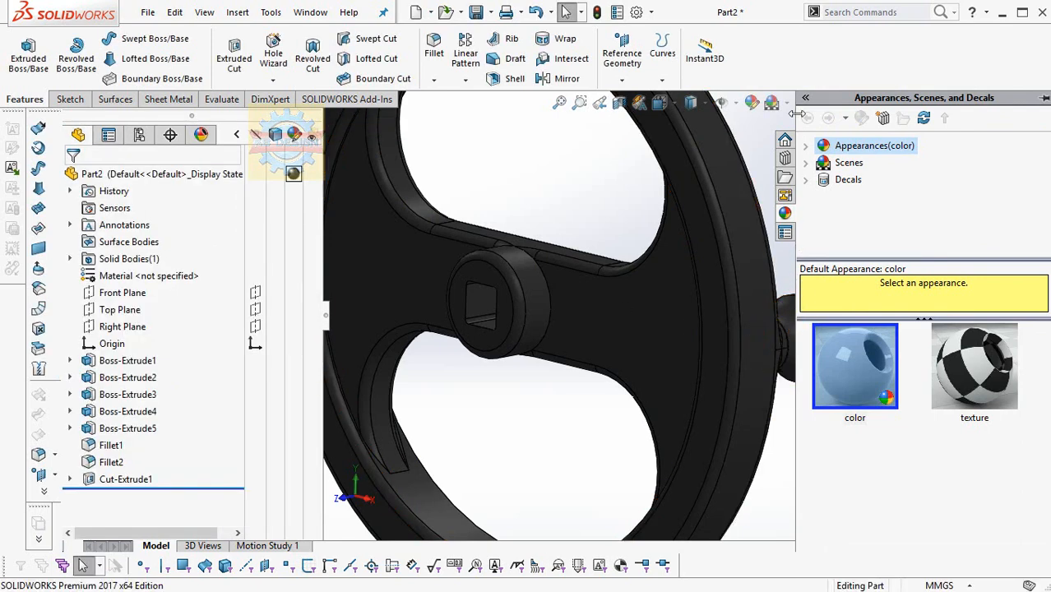
click(327, 313)
key(f)
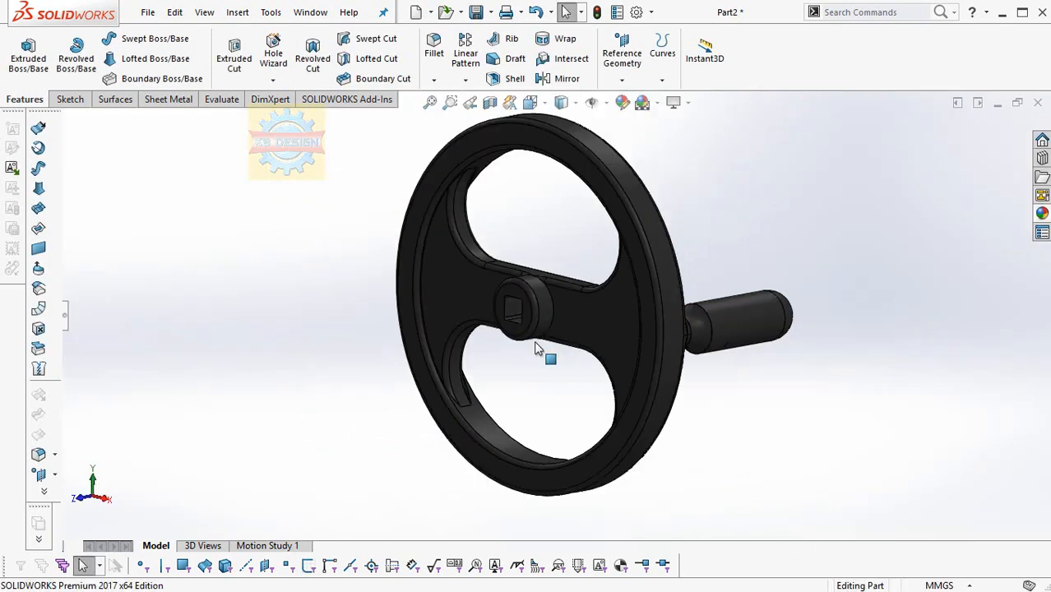